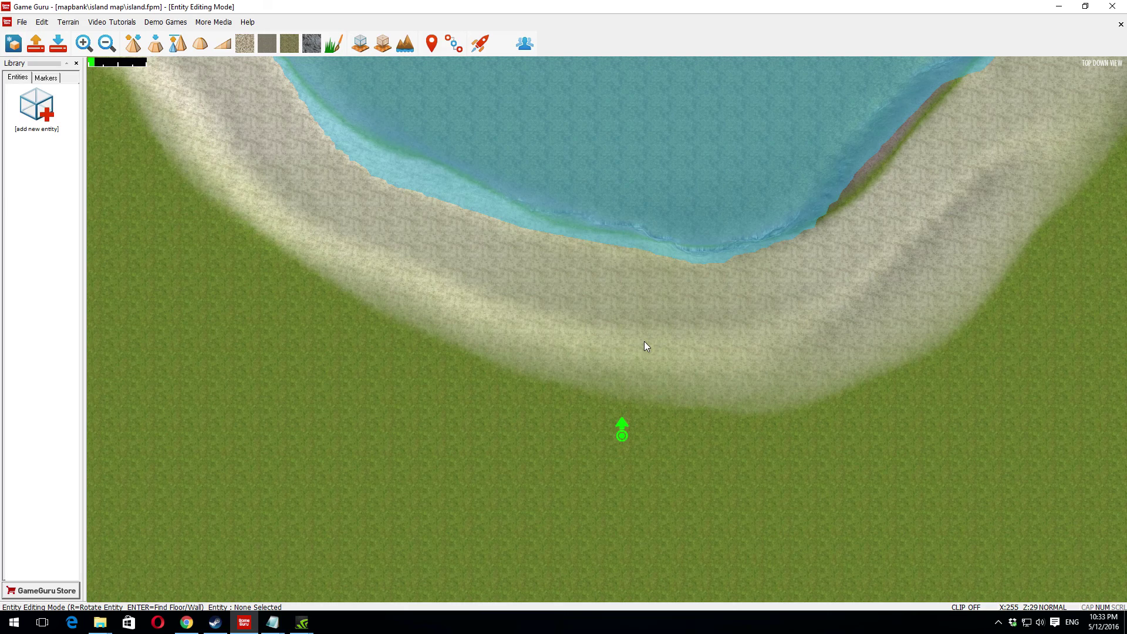
# - Test the island level and walk along the shoreline to examine how the default water looks, and return to the editor
pyautogui.click(480, 44)
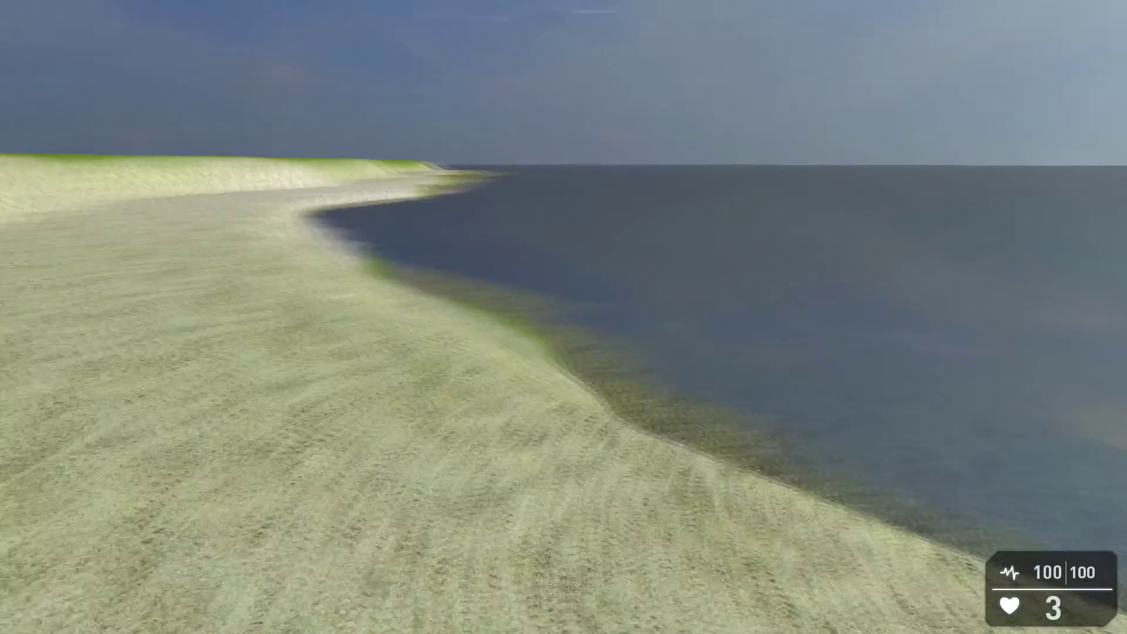
pyautogui.press('w')
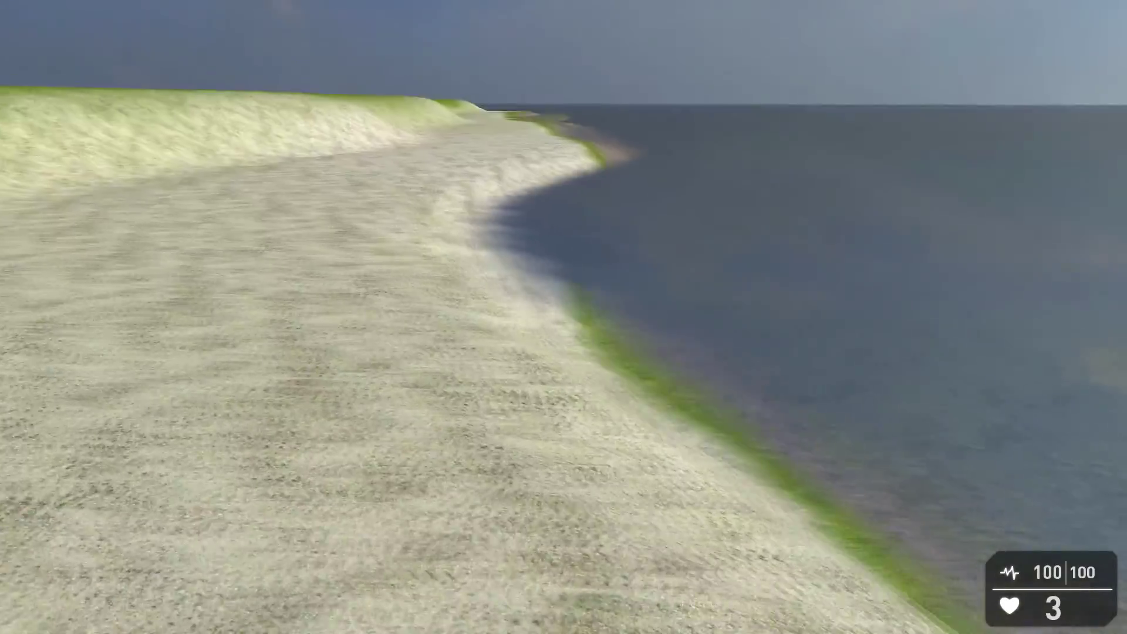
pyautogui.press('w')
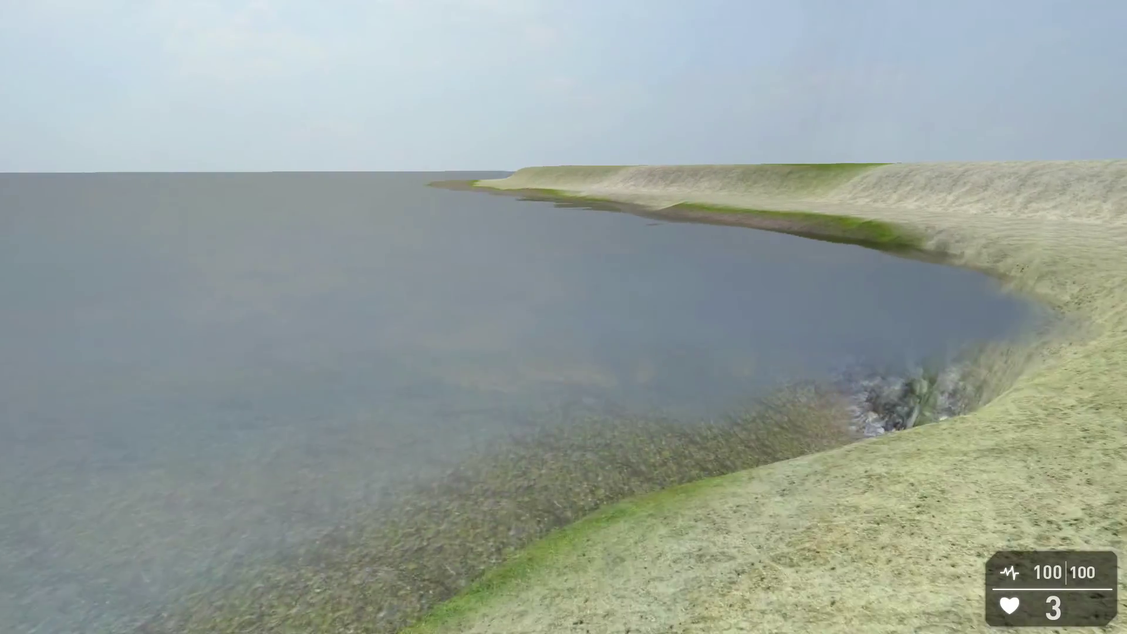
pyautogui.press('w')
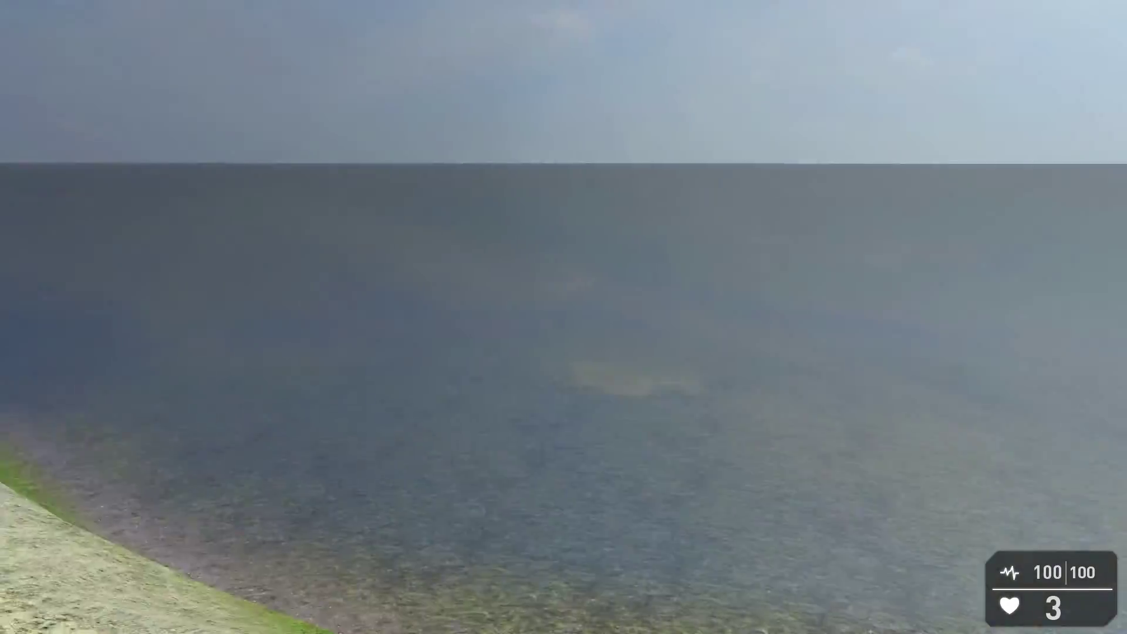
pyautogui.press('w')
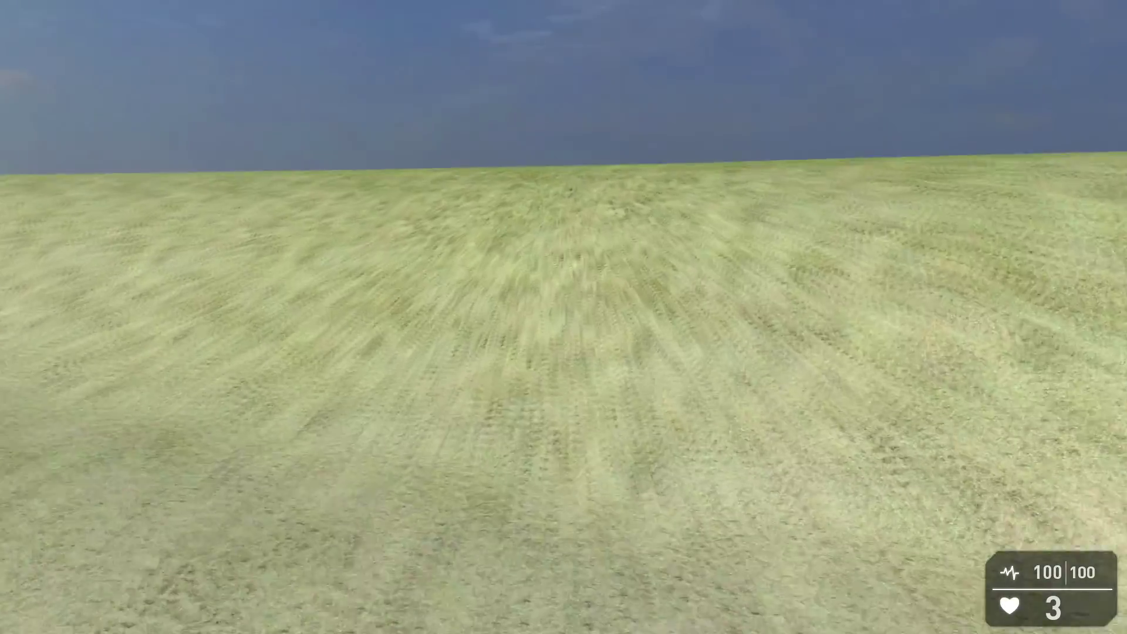
pyautogui.press('w')
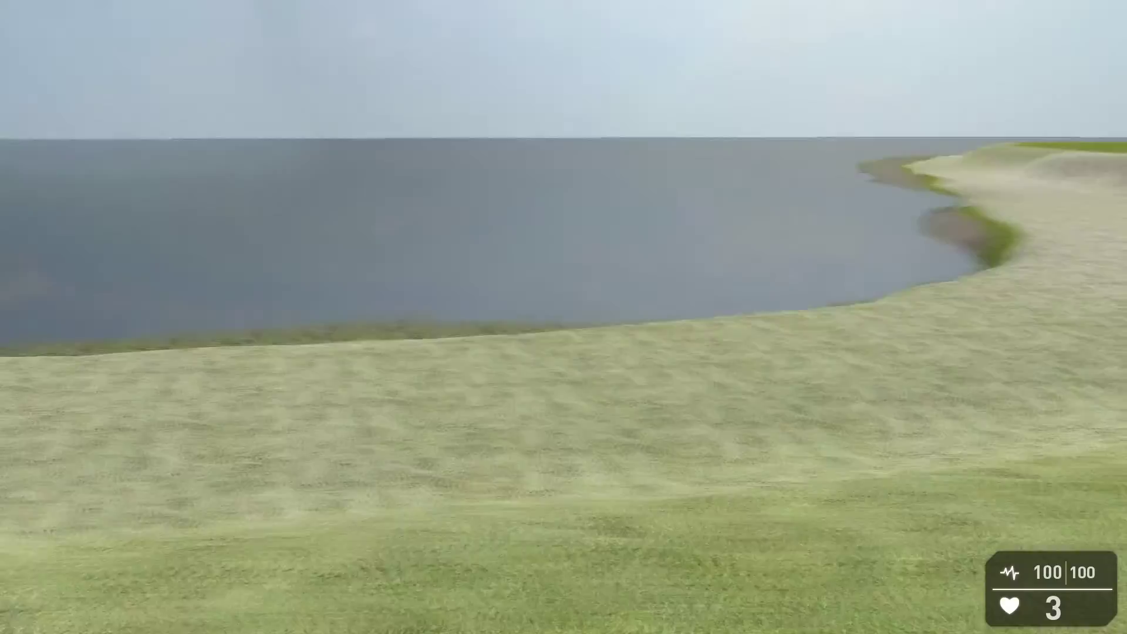
pyautogui.press('s')
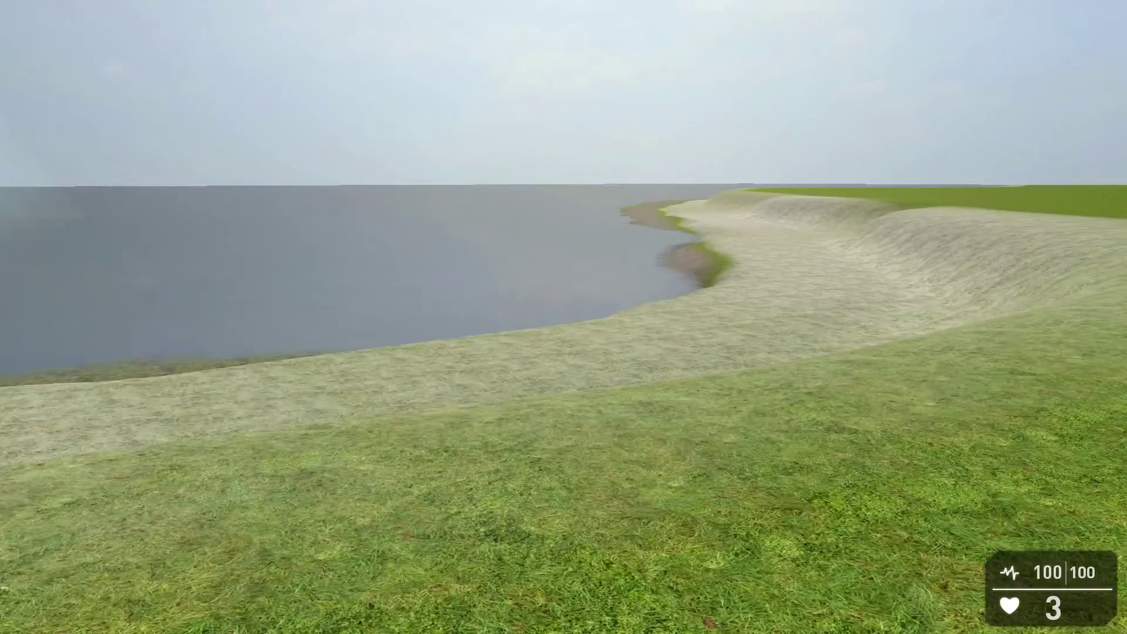
pyautogui.press('w')
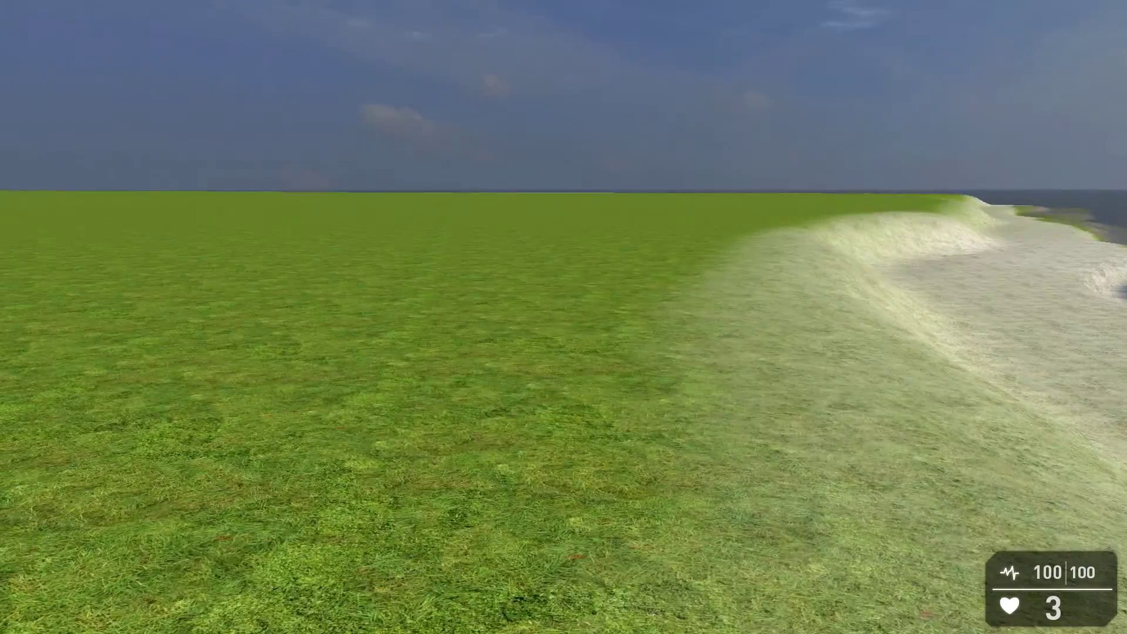
pyautogui.press('w')
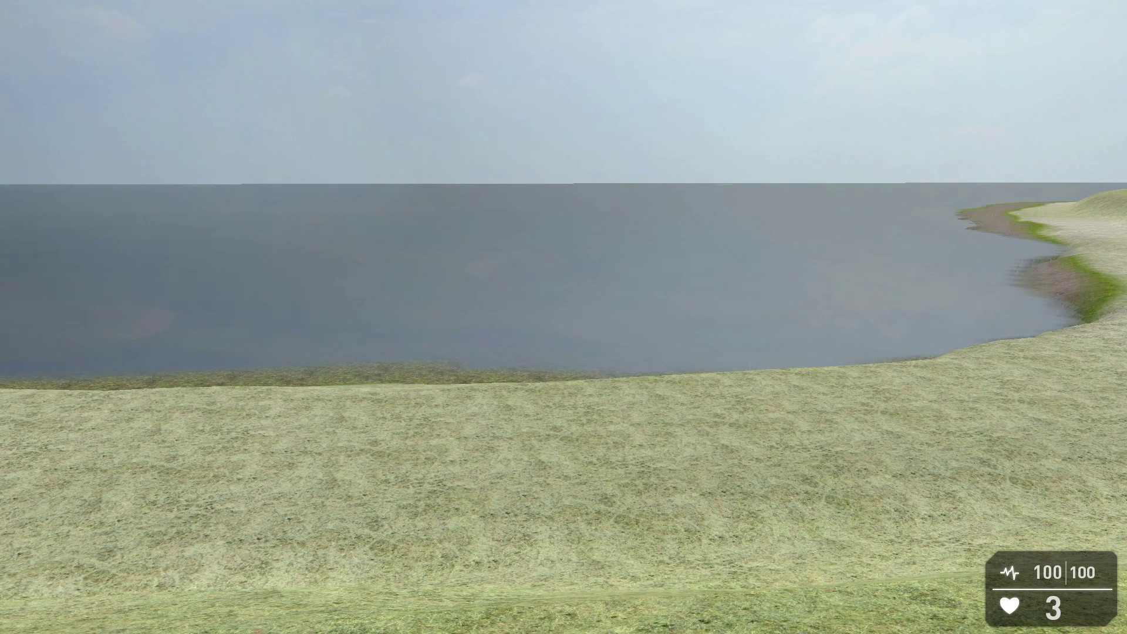
pyautogui.press('Escape')
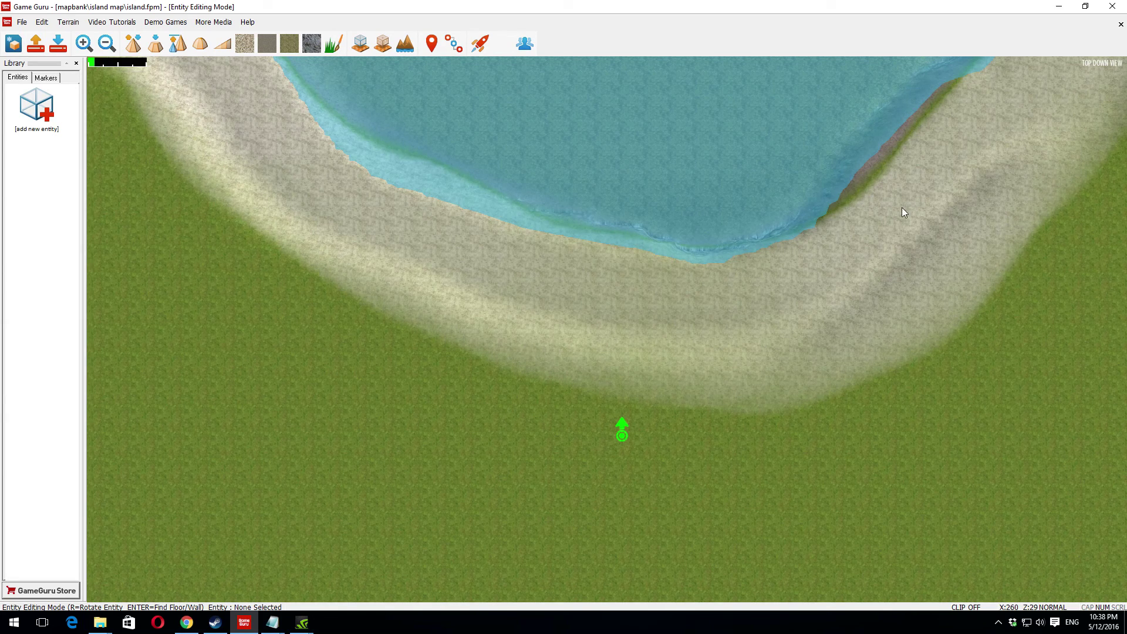
# - Switch to Notepad and examine the tweaks section of water_basic_sea, from WaterScale and WaterBump down to WaterTint
pyautogui.click(1059, 7)
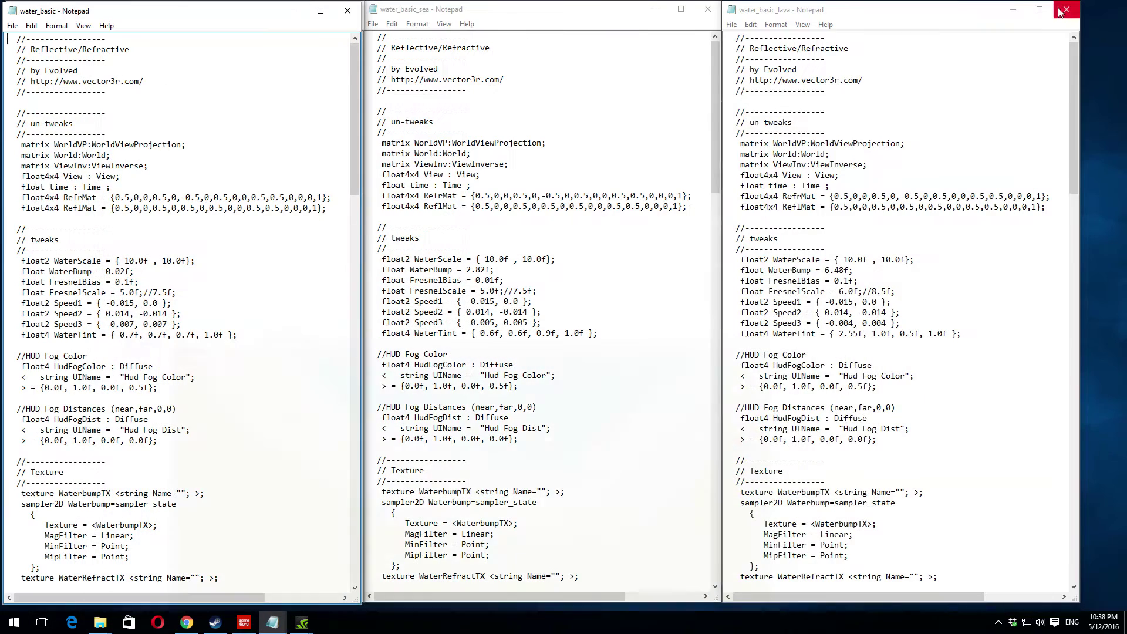
pyautogui.click(472, 323)
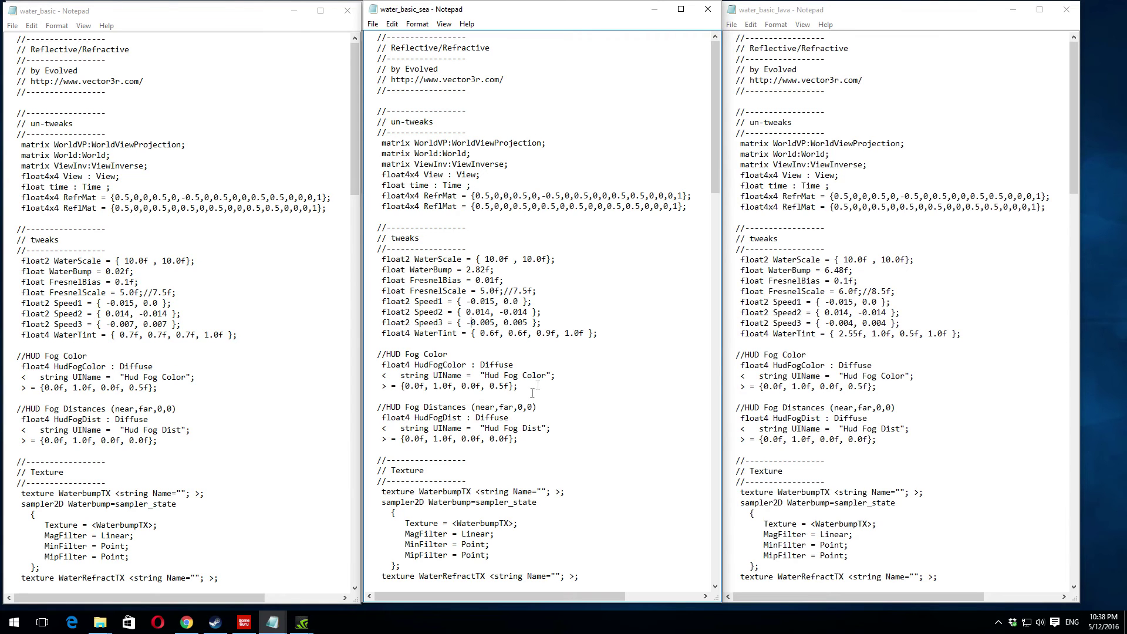
pyautogui.moveTo(377, 259); pyautogui.dragTo(615, 334)
pyautogui.click(643, 336)
pyautogui.click(499, 260)
pyautogui.click(477, 270)
pyautogui.click(609, 334)
# - Save the water_basic_sea shader as water_basic.fx in the reloaded folder with type All Files, replacing the existing file
pyautogui.click(373, 23)
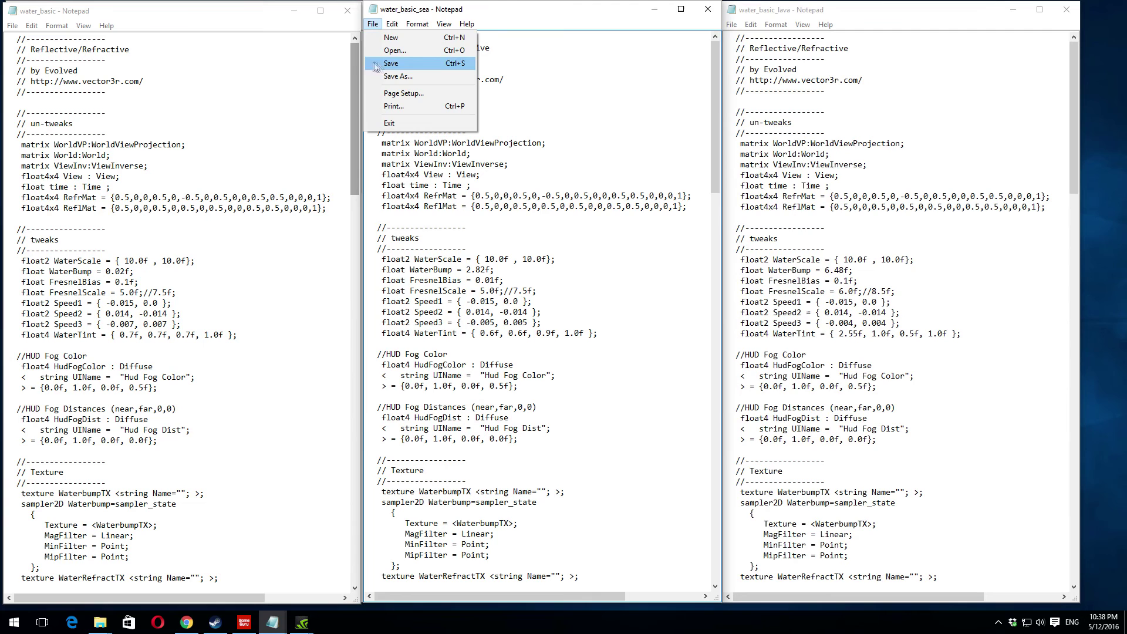
pyautogui.click(394, 76)
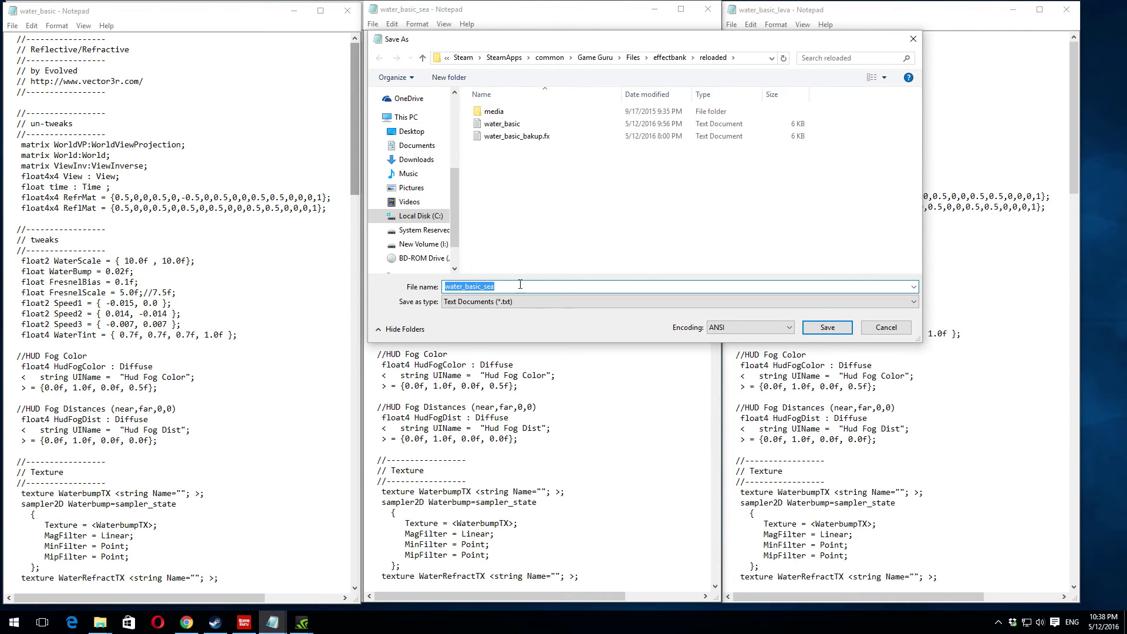
pyautogui.click(520, 284)
pyautogui.press('BackSpace')
pyautogui.press('BackSpace')
pyautogui.press('BackSpace')
pyautogui.press('BackSpace')
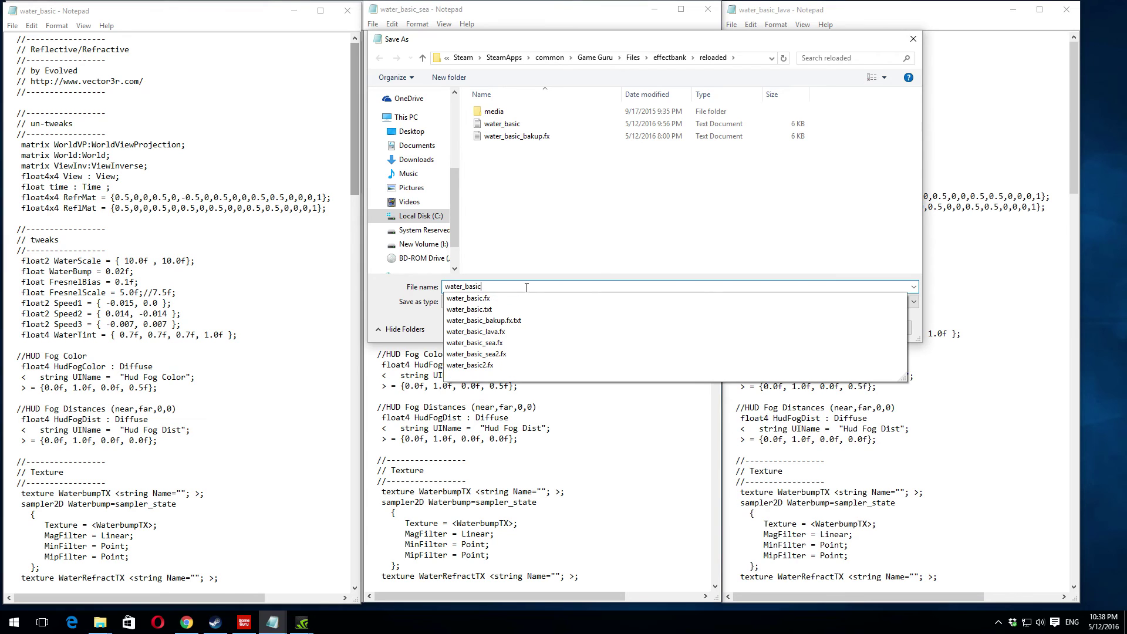
pyautogui.write('.fx')
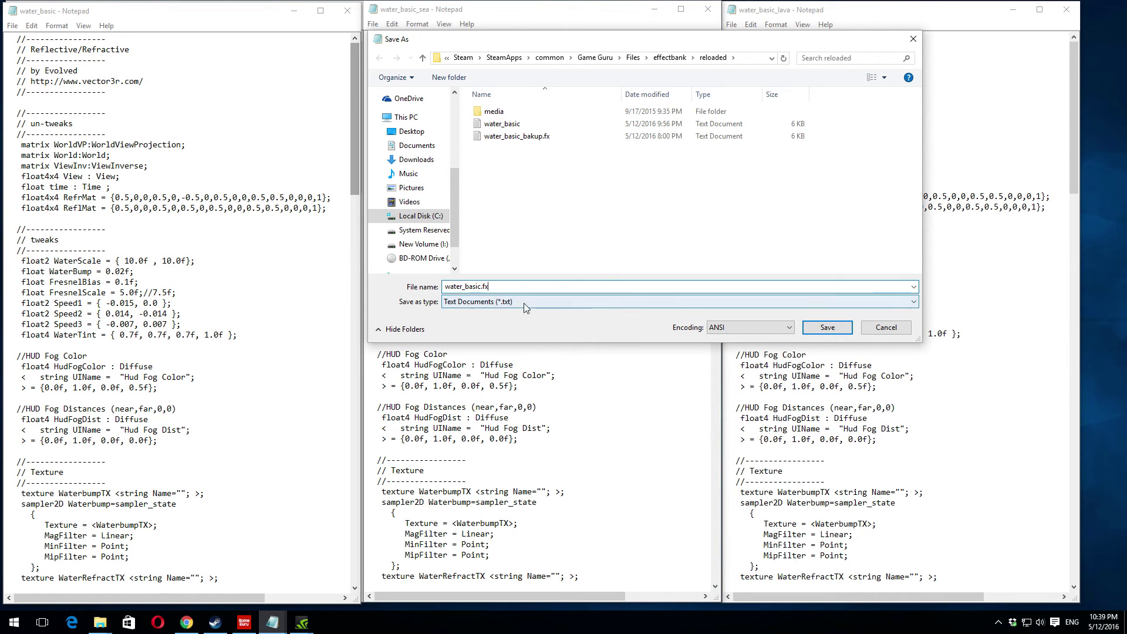
pyautogui.click(524, 303)
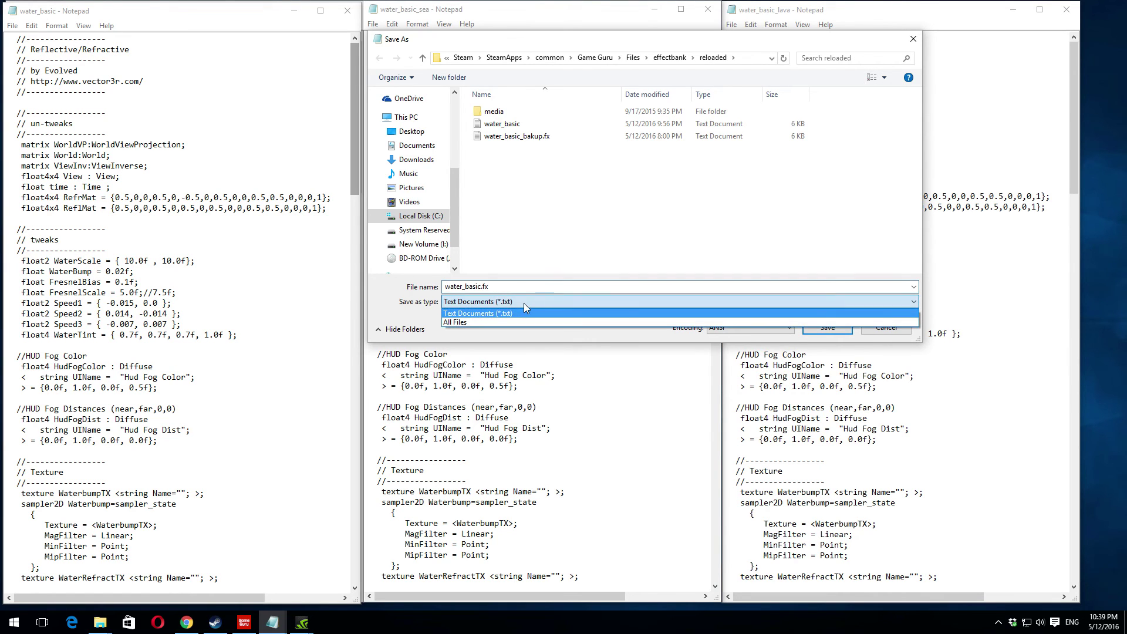
pyautogui.click(520, 322)
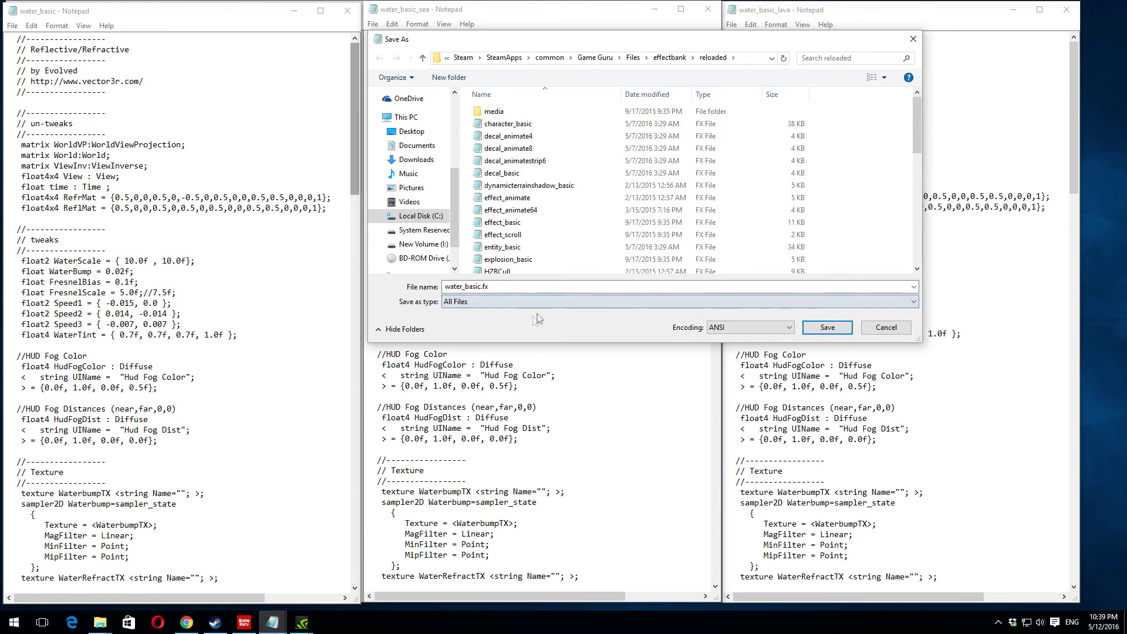
pyautogui.click(506, 287)
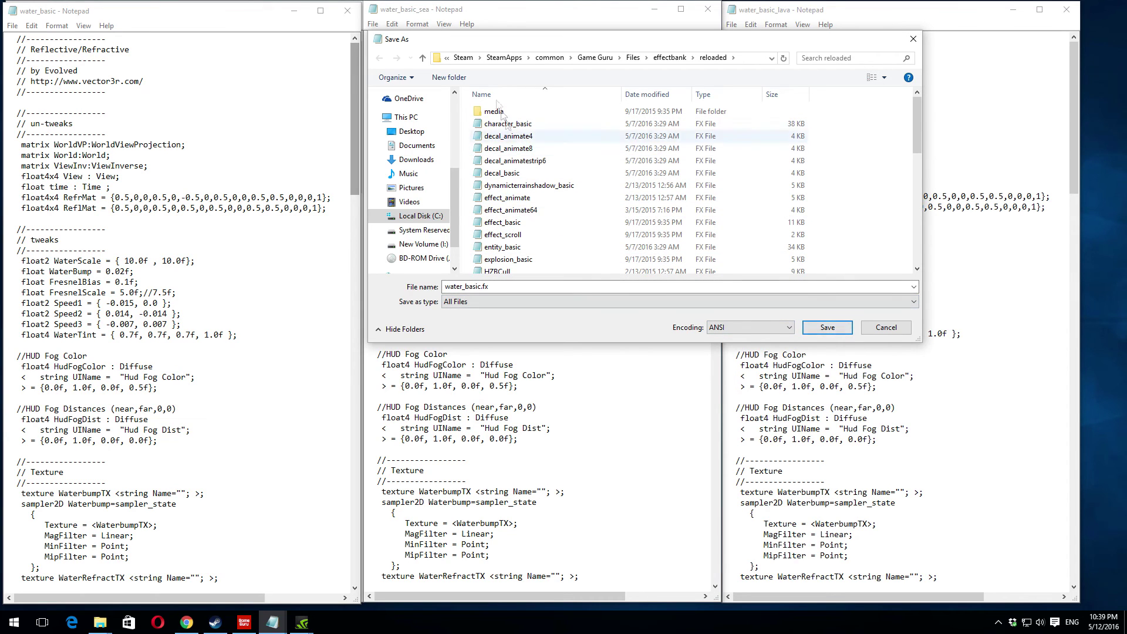
pyautogui.click(827, 327)
pyautogui.click(593, 312)
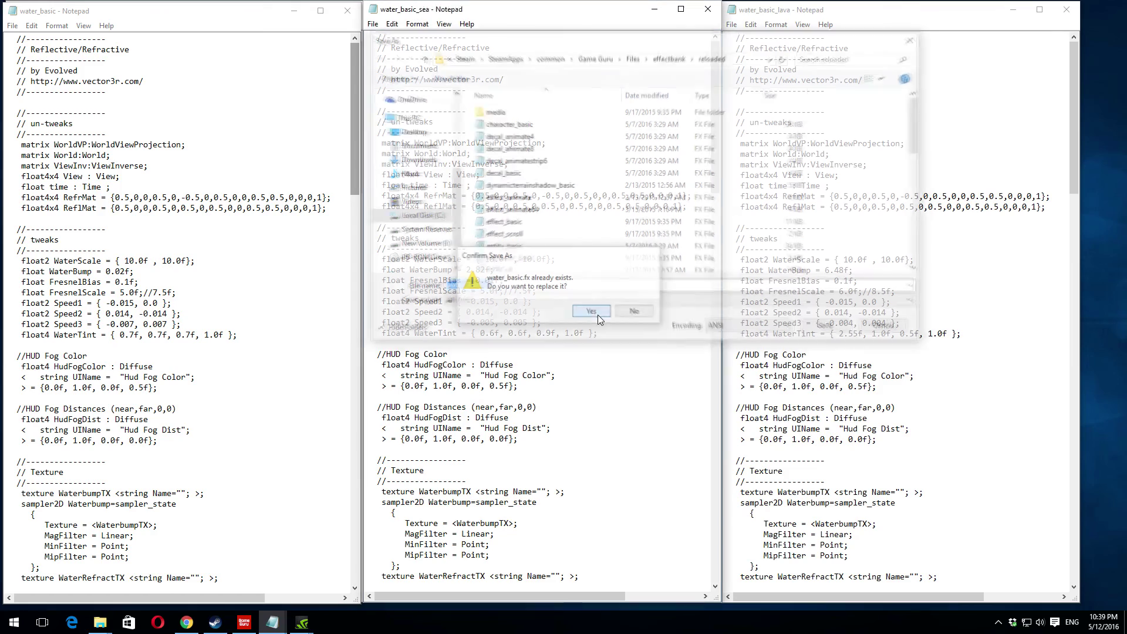
# - Switch to Game Guru, test the level and walk along the beach to examine the sea water shader, and return to the editor
pyautogui.click(243, 622)
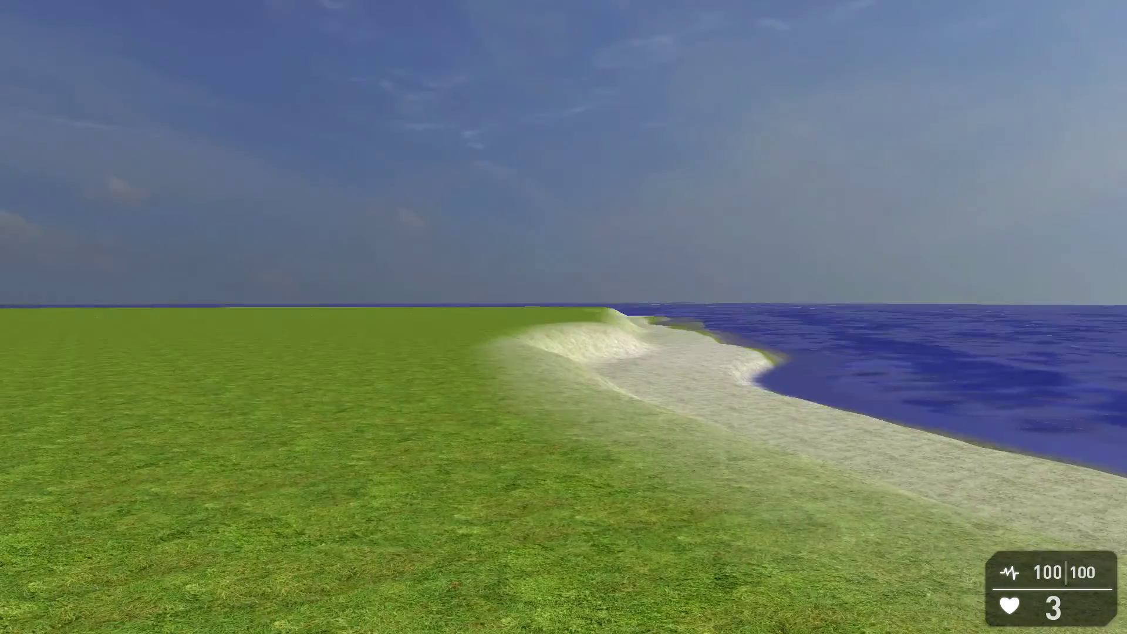
pyautogui.press('w')
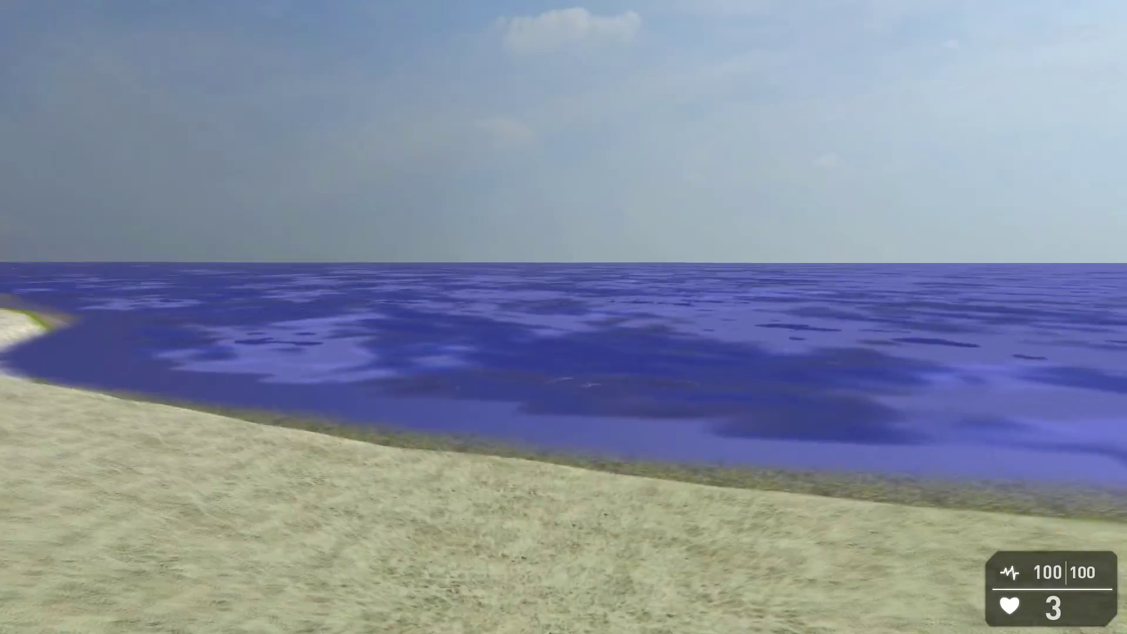
pyautogui.press('w')
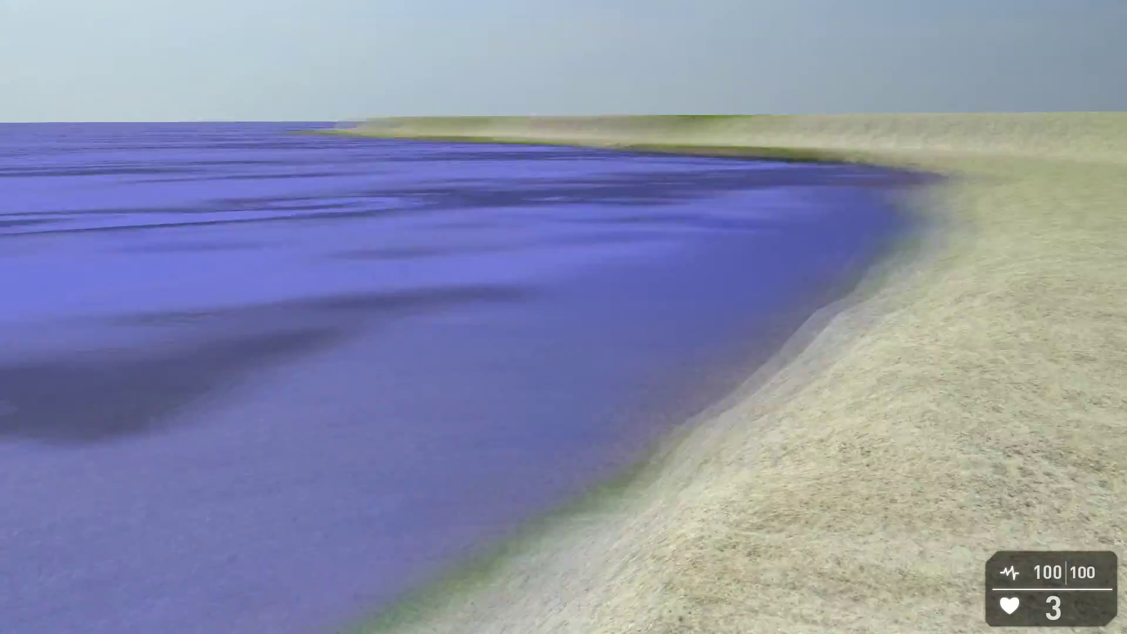
pyautogui.press('w')
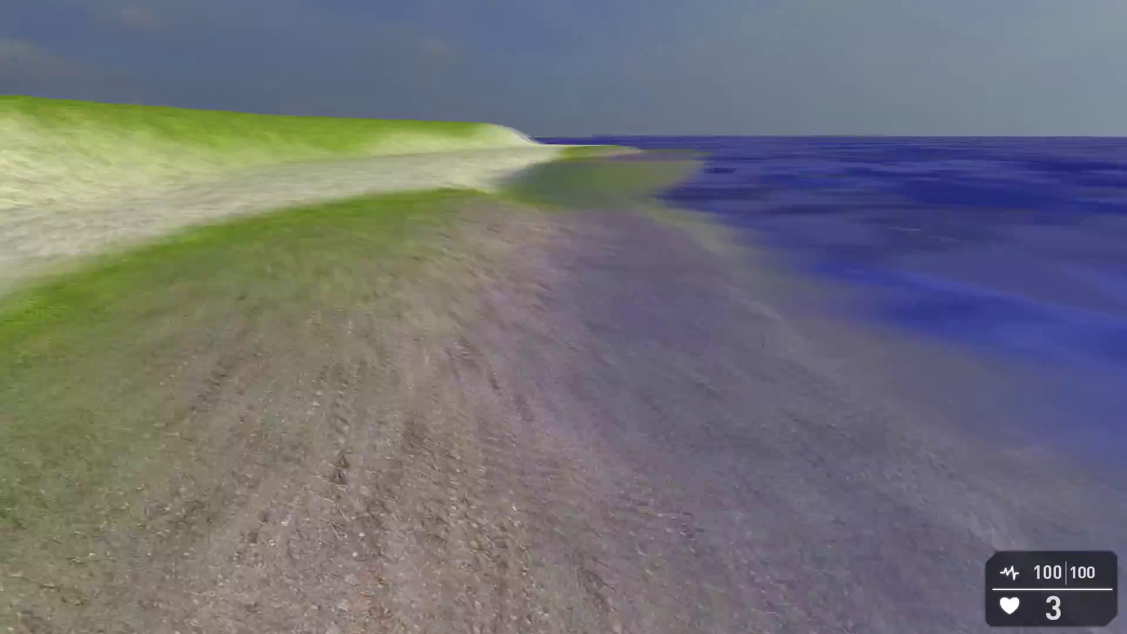
pyautogui.press('w')
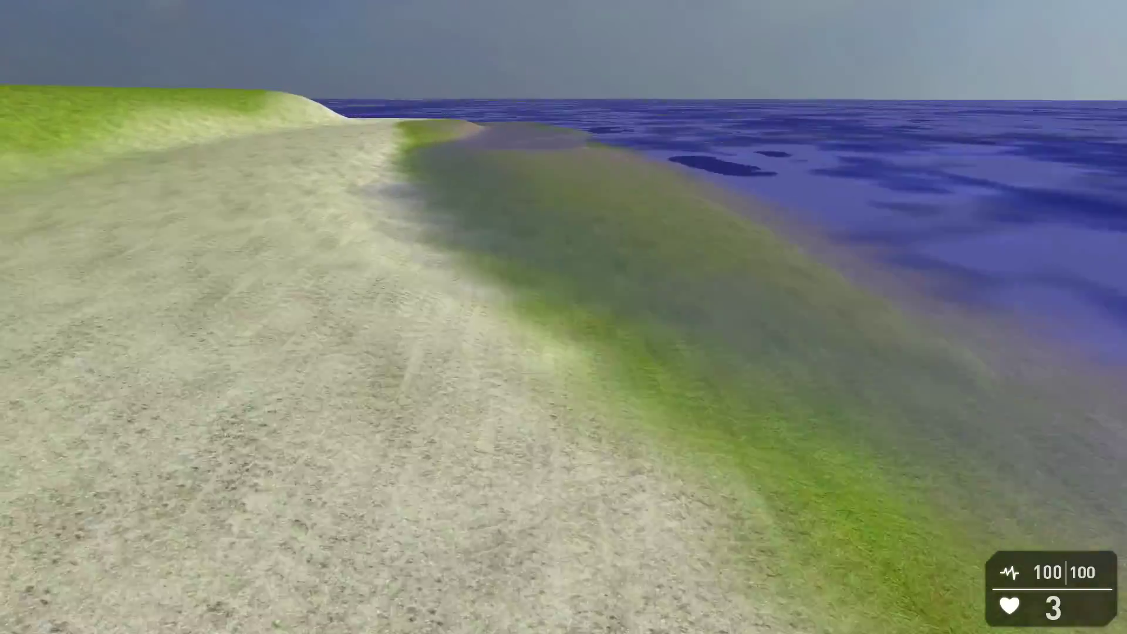
pyautogui.press('w')
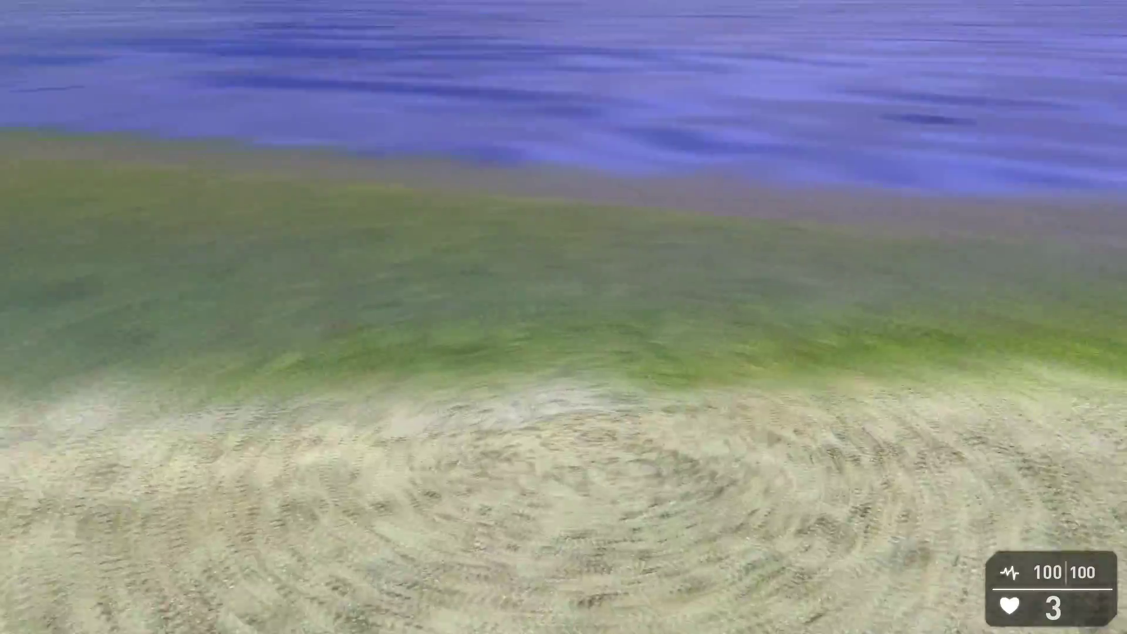
pyautogui.press('w')
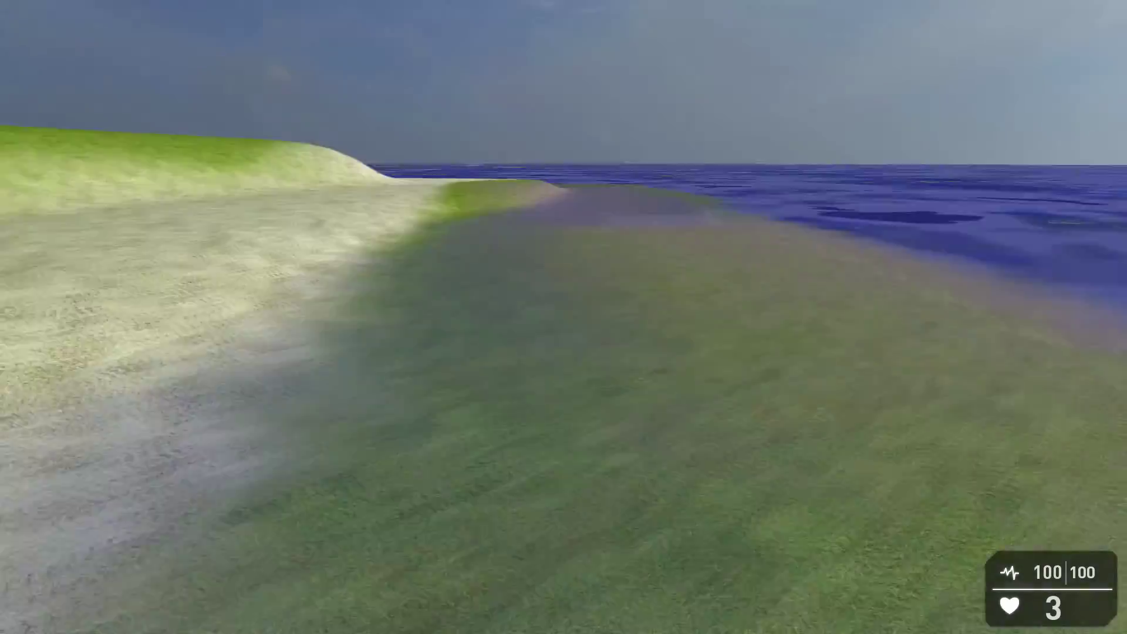
pyautogui.press('w')
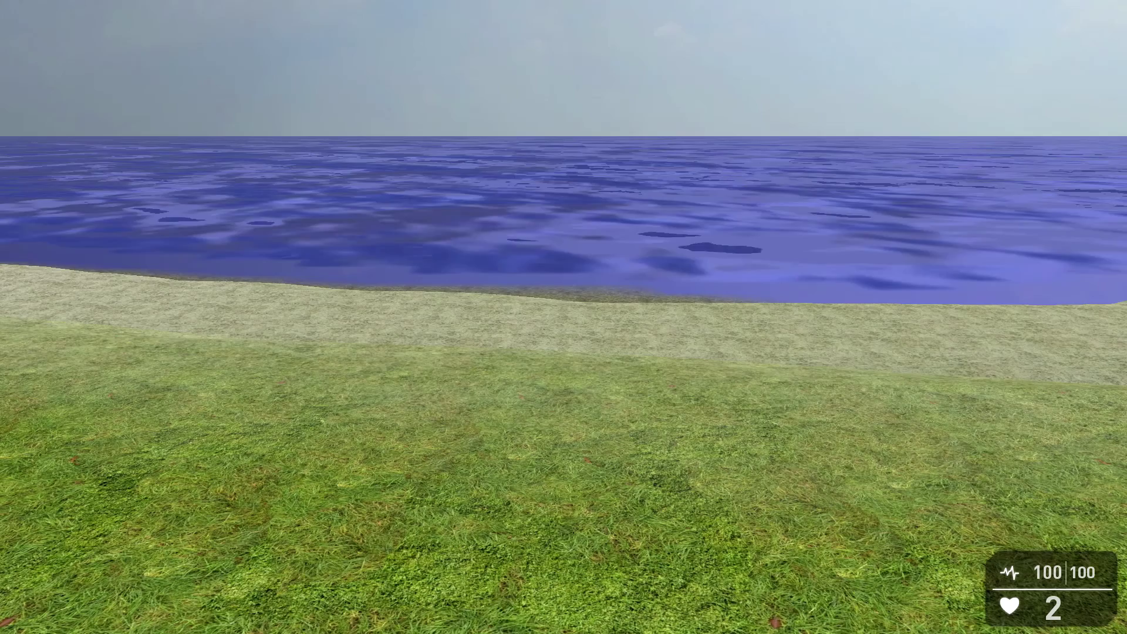
pyautogui.press('Escape')
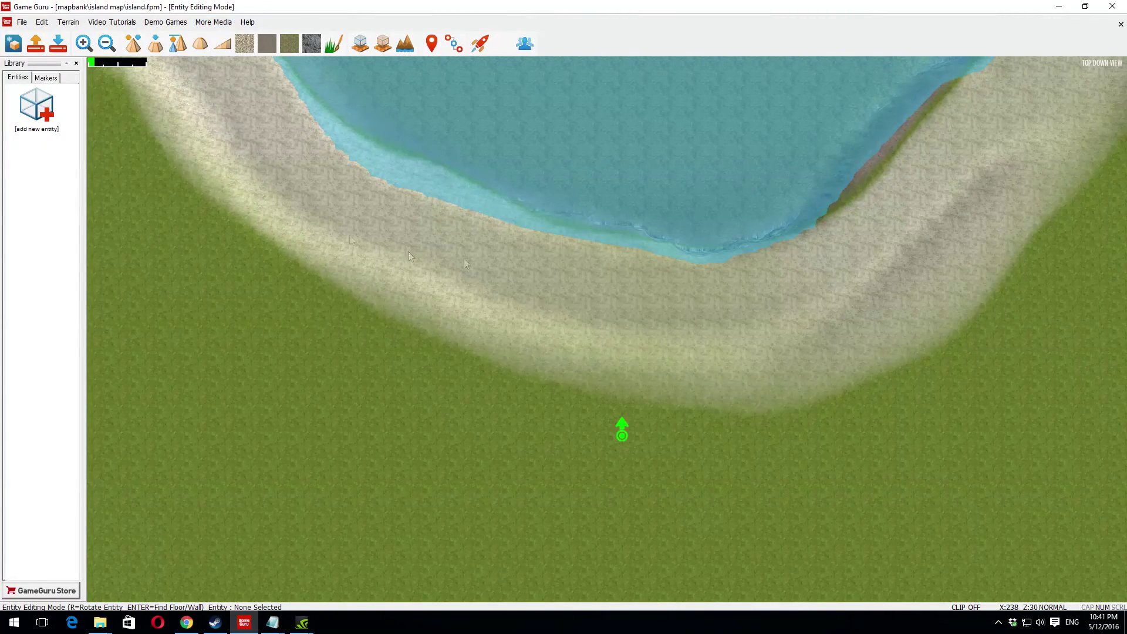
# - Switch to Notepad and save the water_basic_lava shader as water_basic.fx with type All Files, replacing the existing file
pyautogui.click(1060, 10)
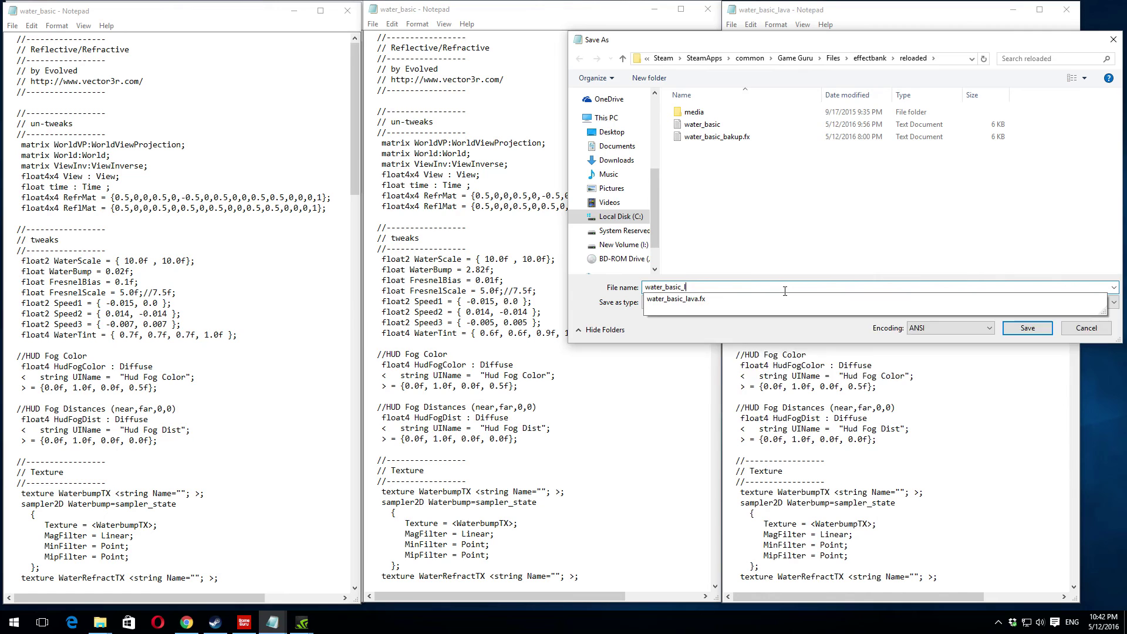
pyautogui.press('BackSpace')
pyautogui.press('BackSpace')
pyautogui.write('.fx')
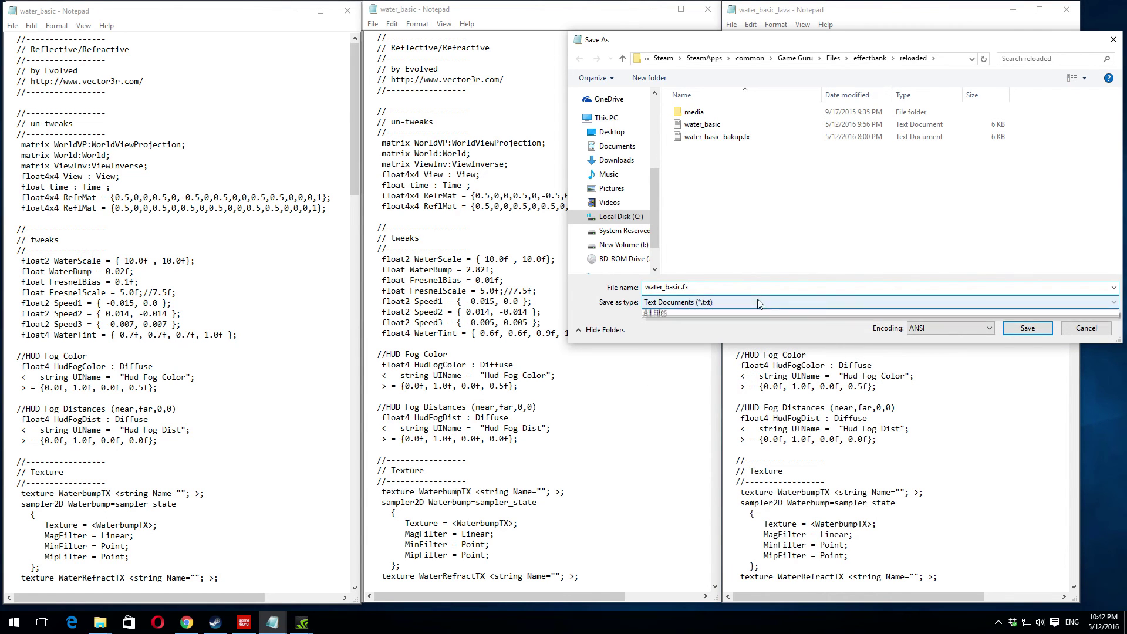
pyautogui.click(729, 324)
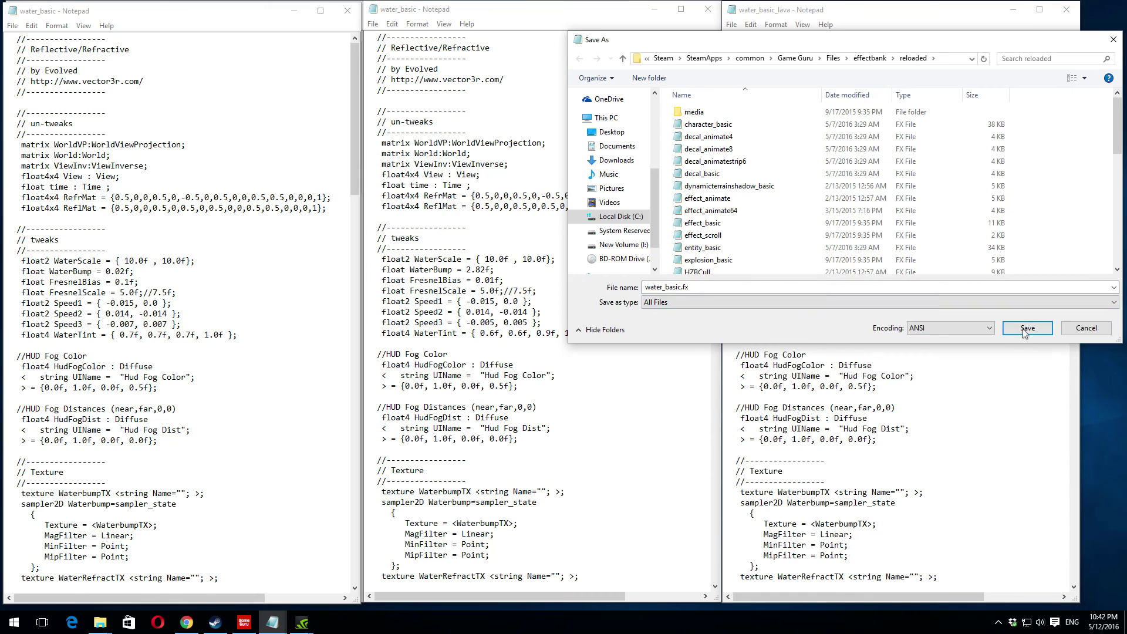
pyautogui.click(590, 312)
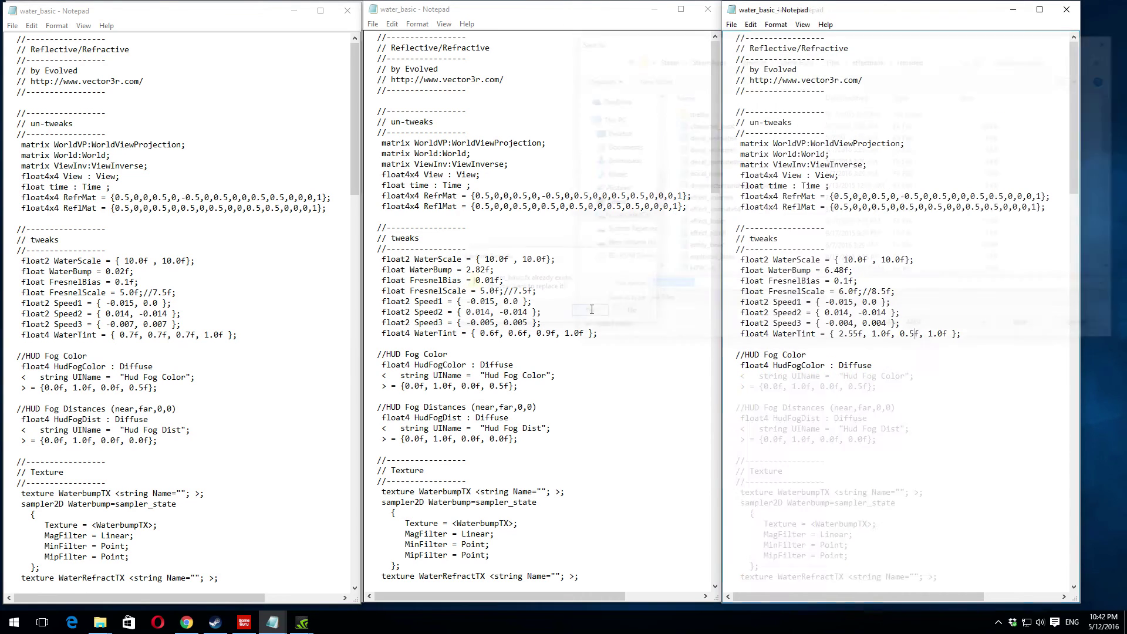
# - Switch to Game Guru and test the island level to examine the lava shader along the shore
pyautogui.click(243, 623)
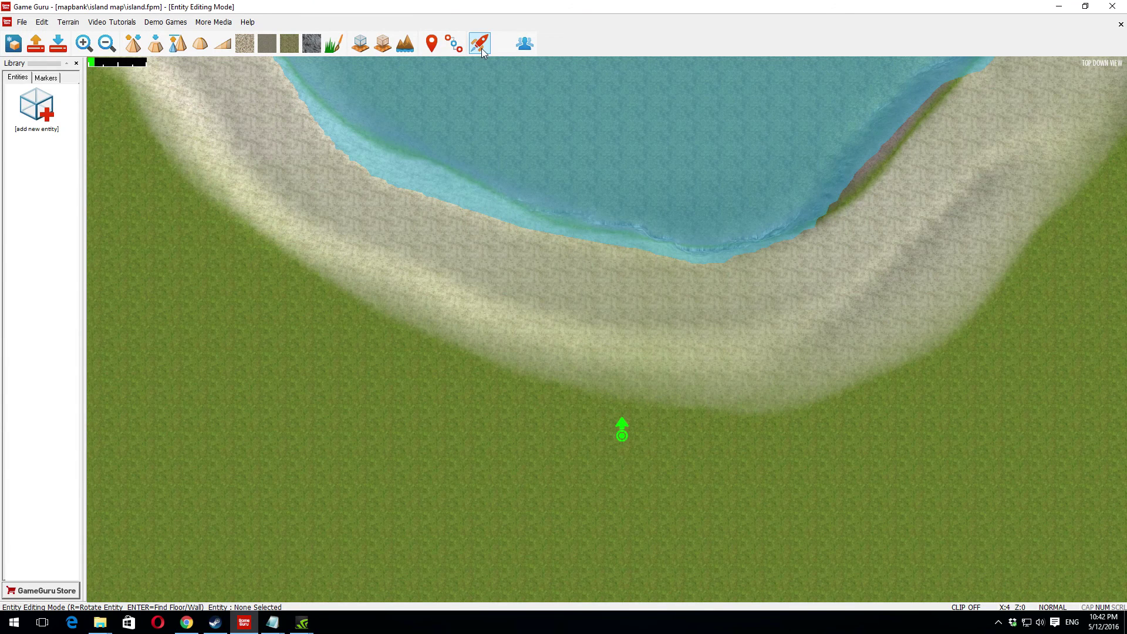
pyautogui.click(481, 49)
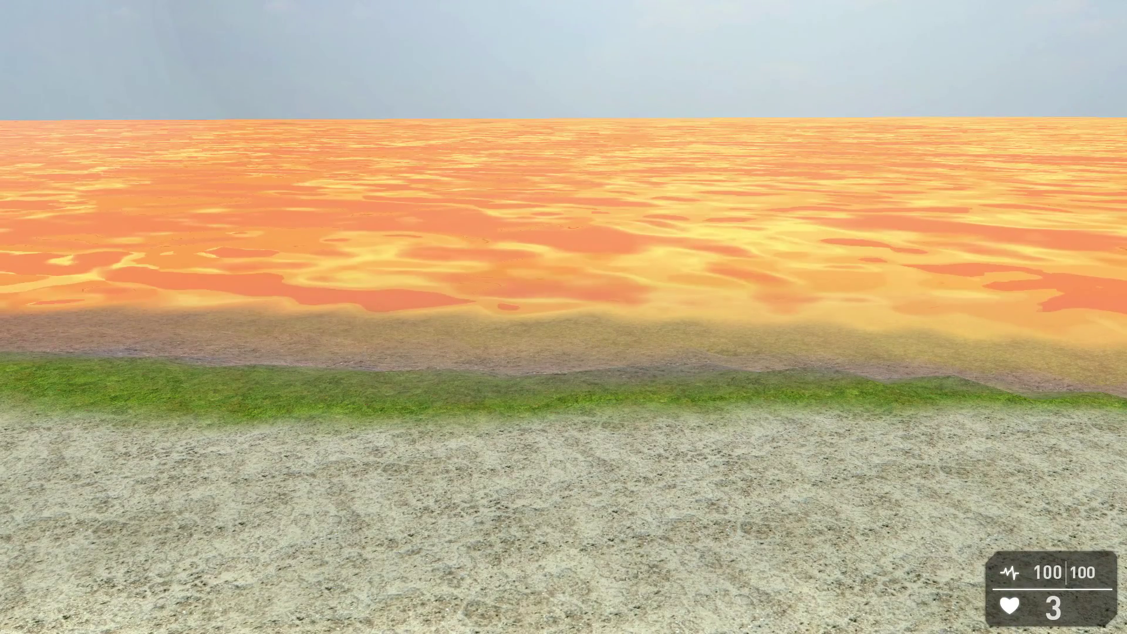
# - End the level test, switch to Notepad and bring each of the three open water_basic shader files into focus
pyautogui.press('Escape')
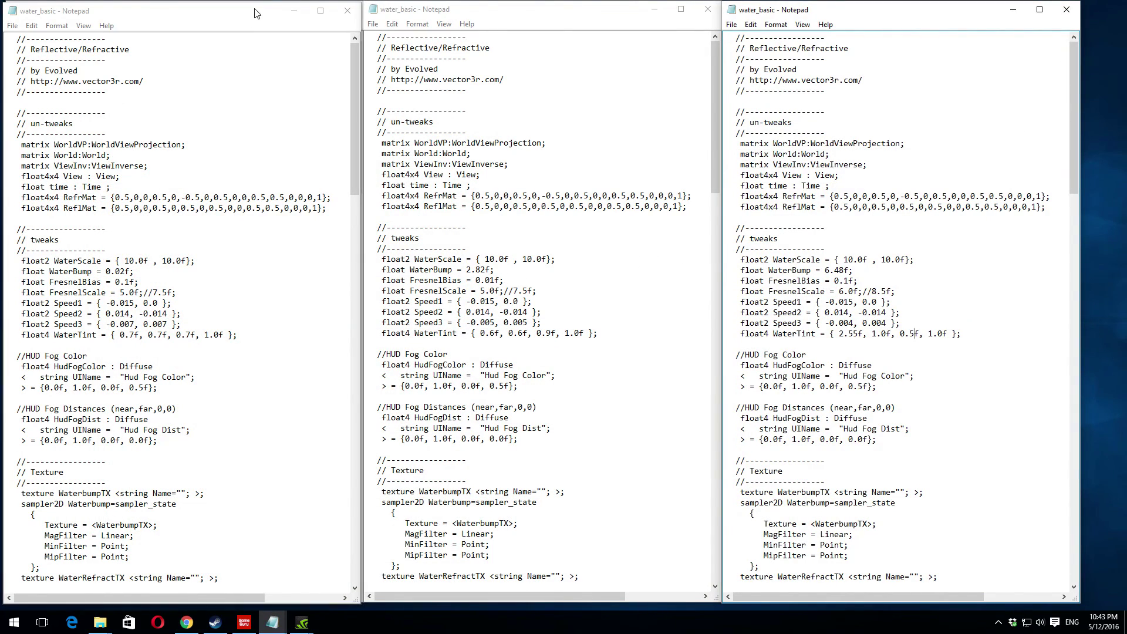
pyautogui.click(255, 12)
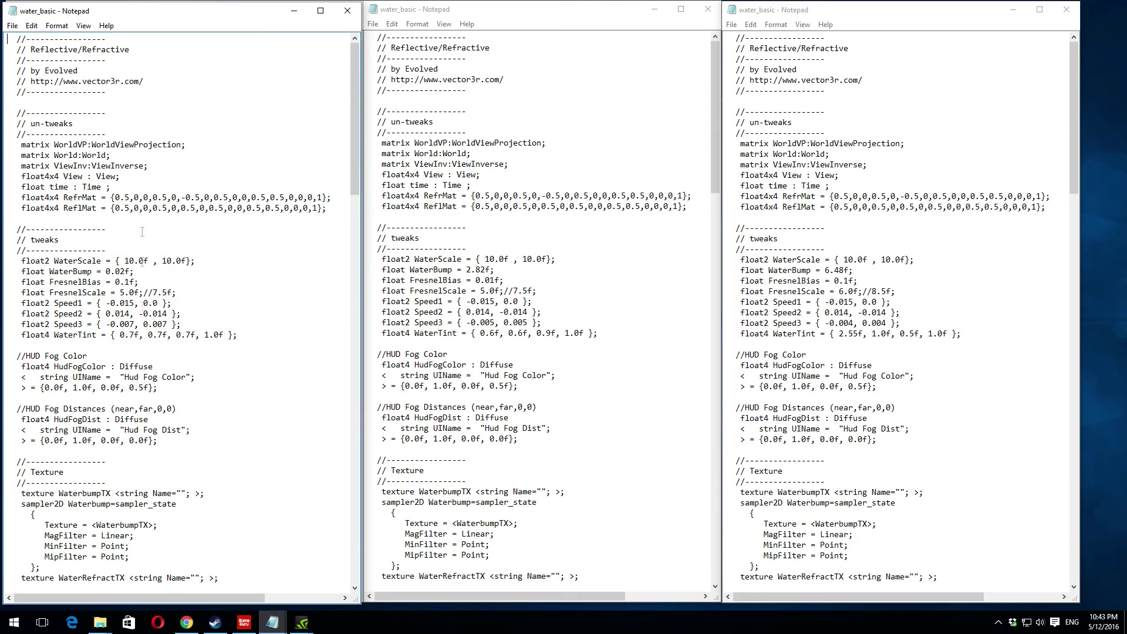
pyautogui.click(539, 10)
pyautogui.click(889, 17)
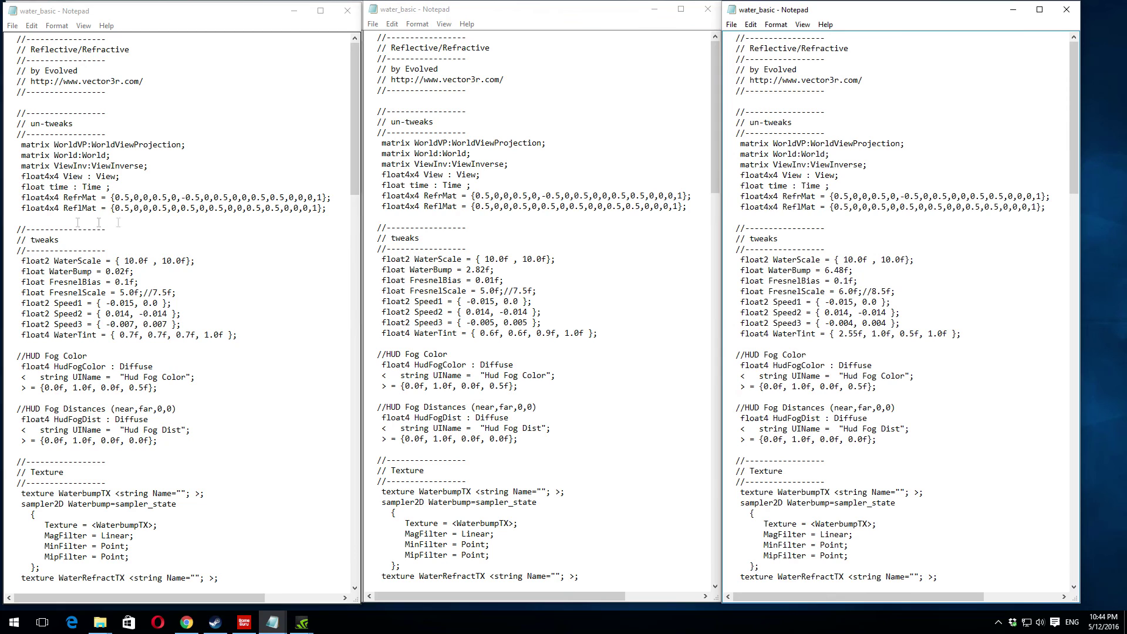
# - Examine the tweaks block in the first water_basic file and compare its WaterBump value with the other two files
pyautogui.moveTo(18, 264); pyautogui.dragTo(258, 334)
pyautogui.click(258, 334)
pyautogui.moveTo(18, 271); pyautogui.dragTo(142, 274)
pyautogui.click(126, 272)
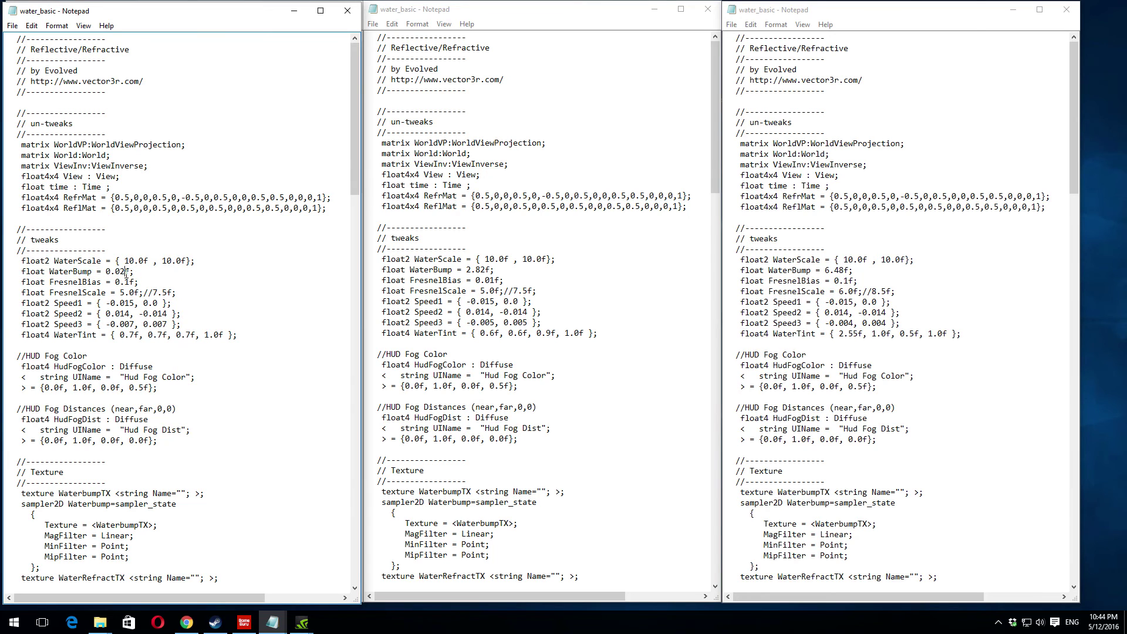
pyautogui.click(472, 272)
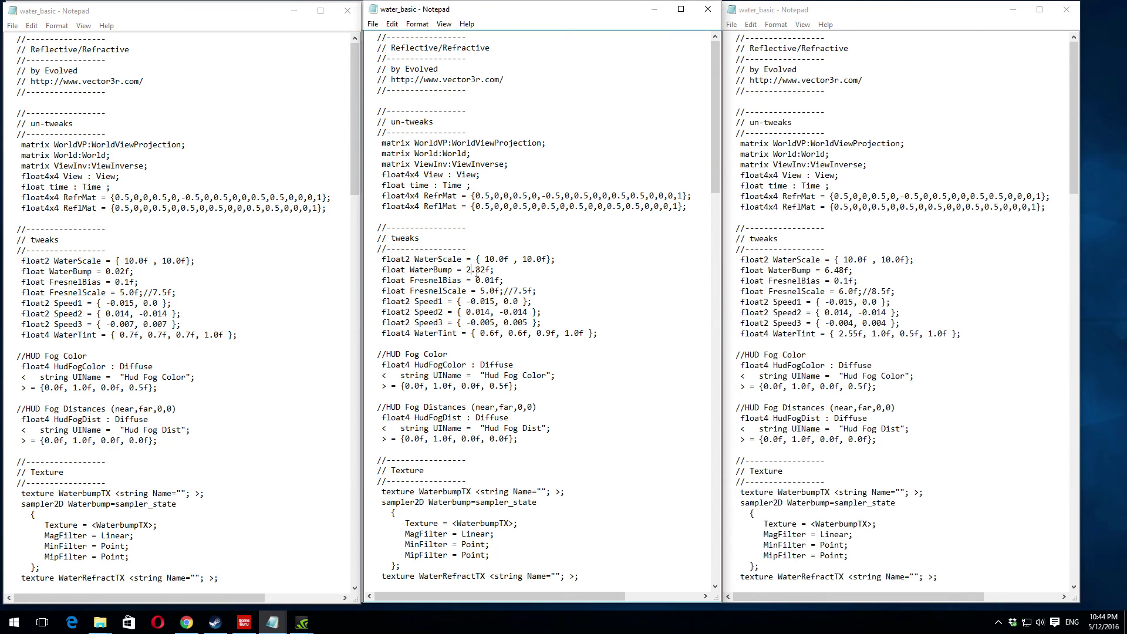
pyautogui.click(116, 272)
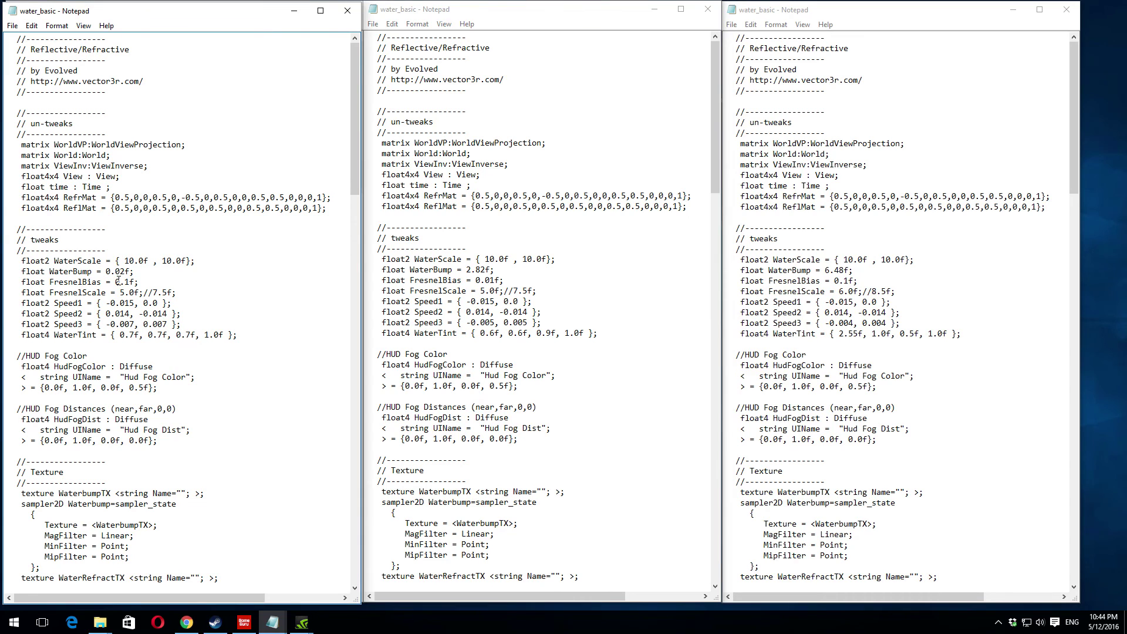
pyautogui.click(829, 271)
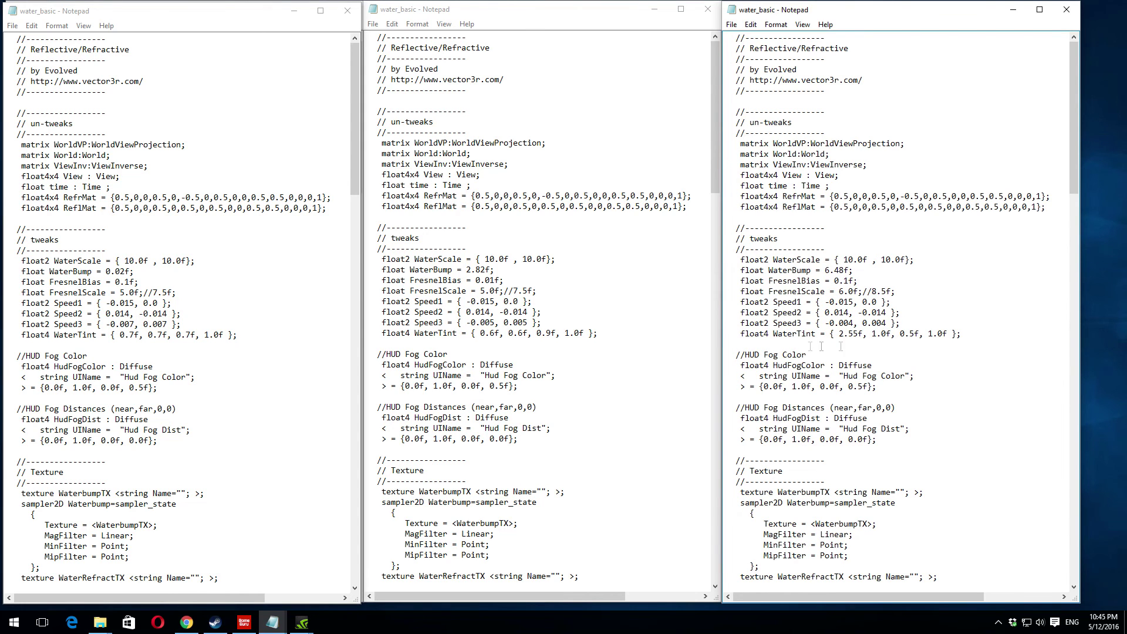
# - Examine the WaterTint colour values in the lava shader and compare them with the sea shader's WaterTint line
pyautogui.moveTo(839, 333); pyautogui.dragTo(945, 333)
pyautogui.click(918, 347)
pyautogui.moveTo(957, 333); pyautogui.dragTo(838, 333)
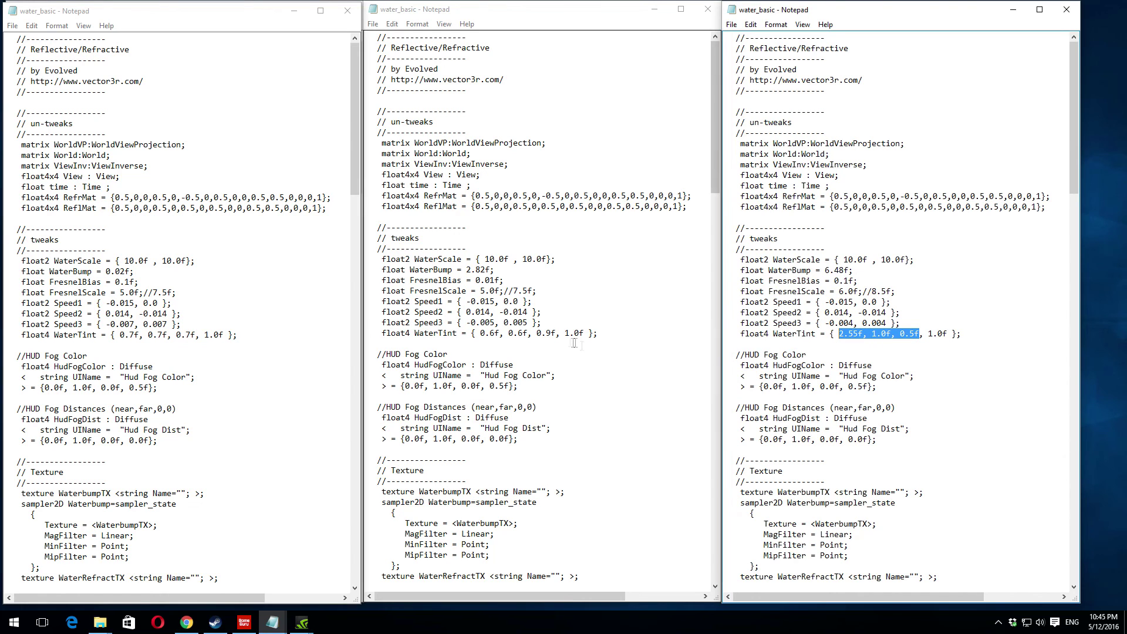
pyautogui.click(554, 334)
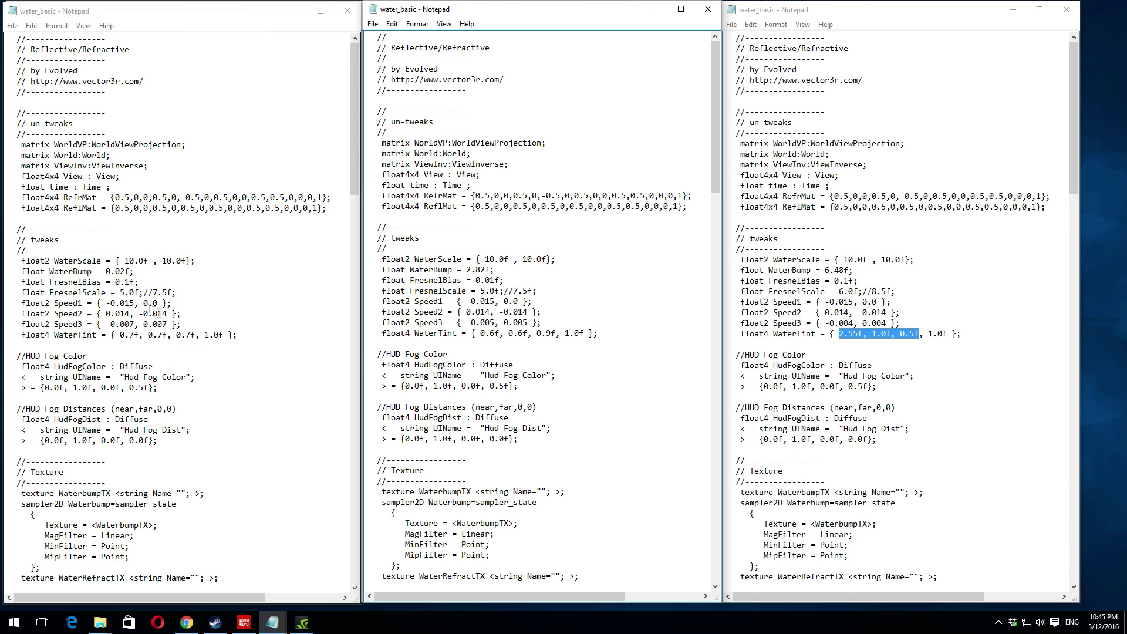
# - Compare the tweaks sections of all three water_basic files, from the section heading down to the WaterTint line
pyautogui.click(71, 241)
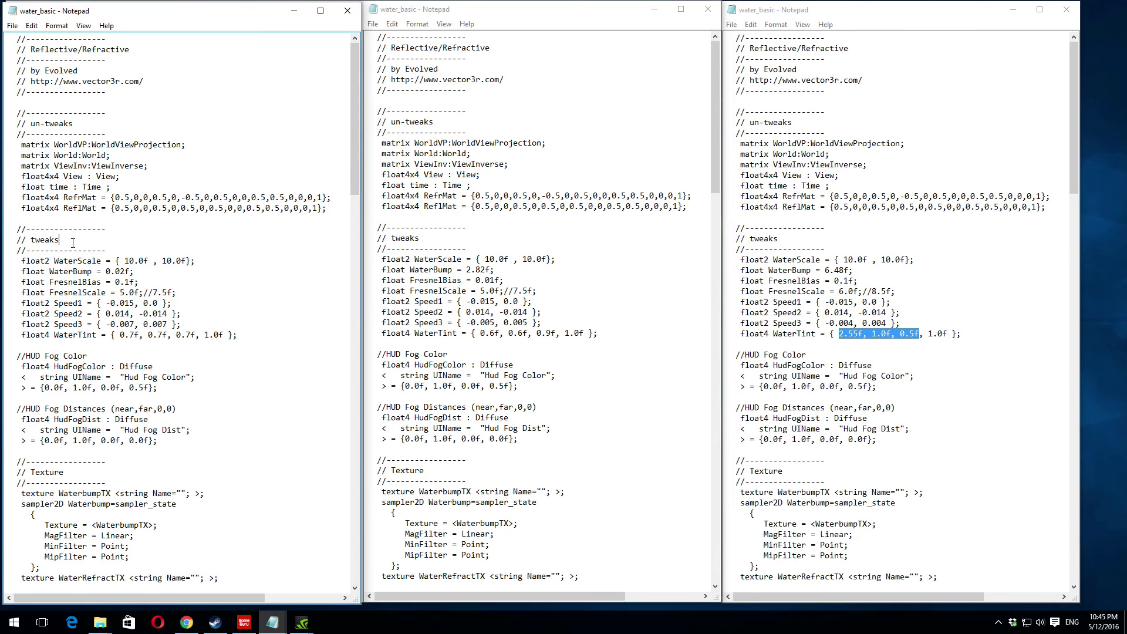
pyautogui.click(423, 243)
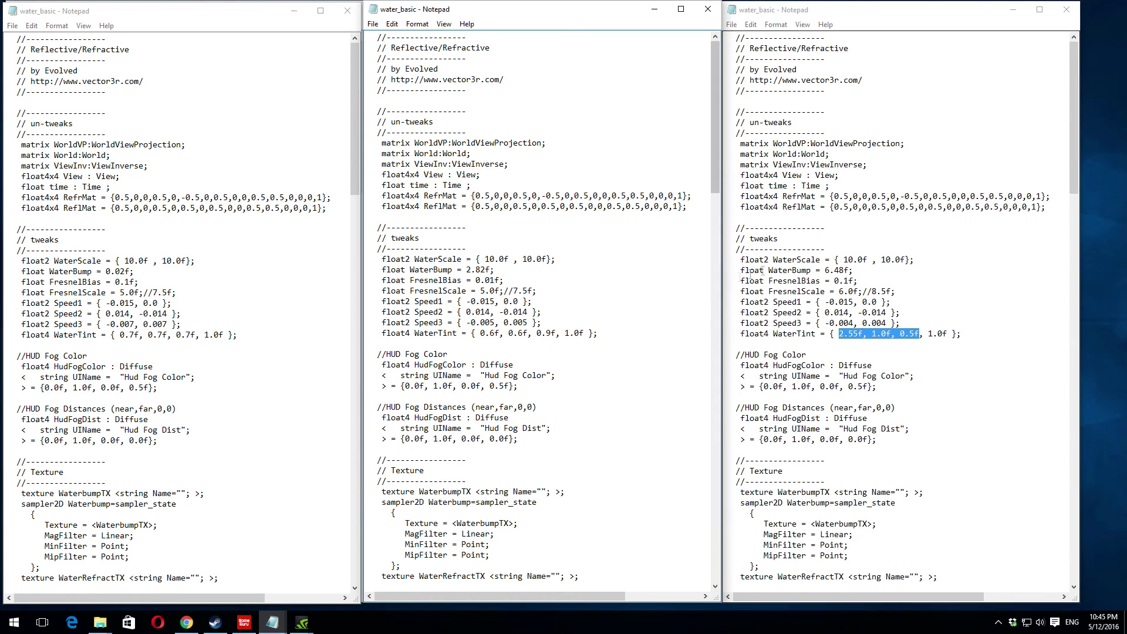
pyautogui.click(798, 243)
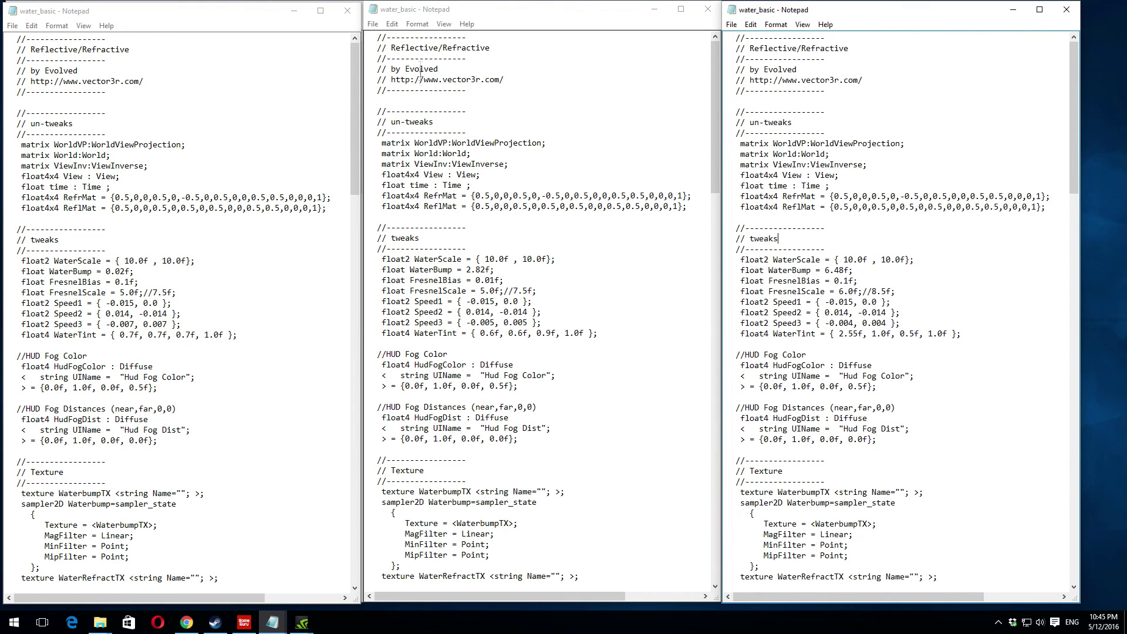
pyautogui.click(261, 338)
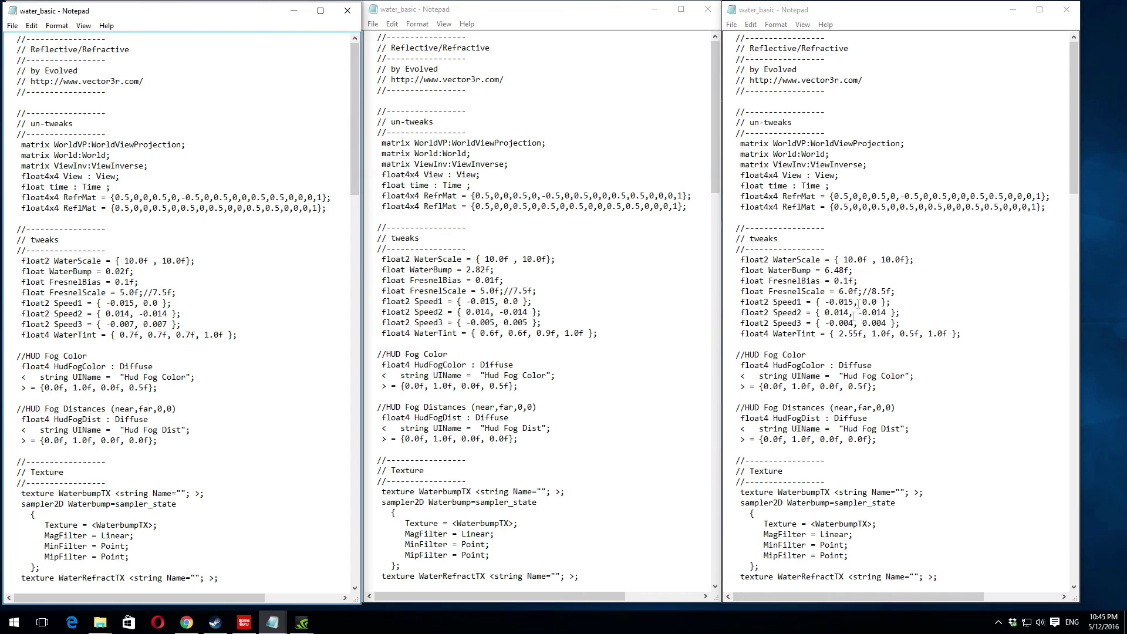
pyautogui.click(506, 339)
pyautogui.click(141, 341)
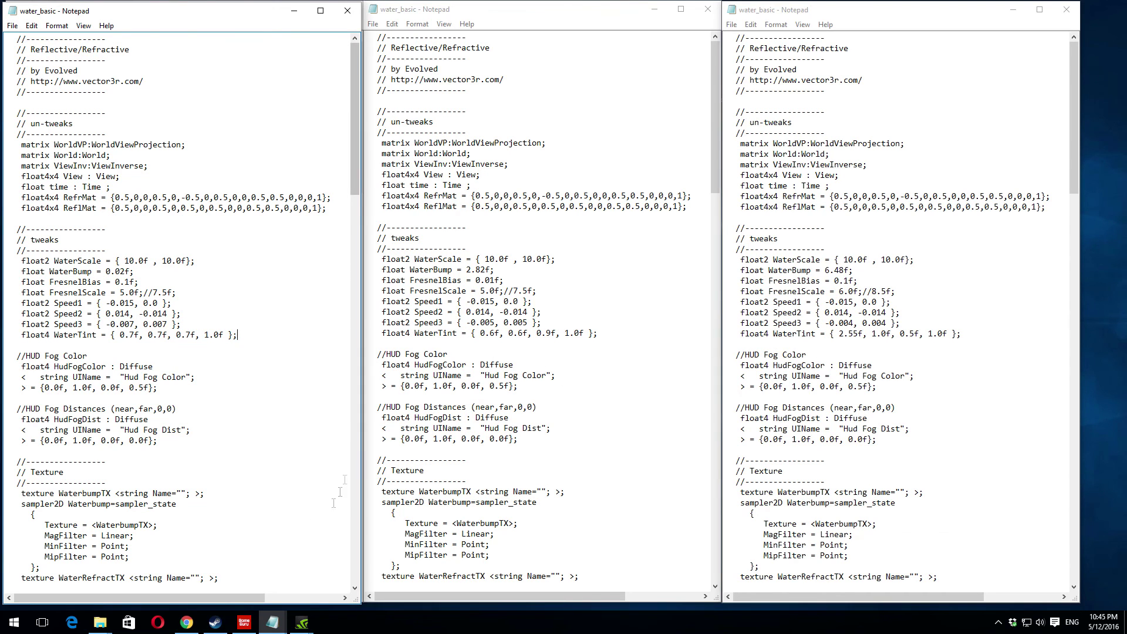
# - Switch to Game Guru, test the island level, walk along the shore and into the lava to examine its movement, and return to the editor
pyautogui.click(242, 624)
pyautogui.click(479, 43)
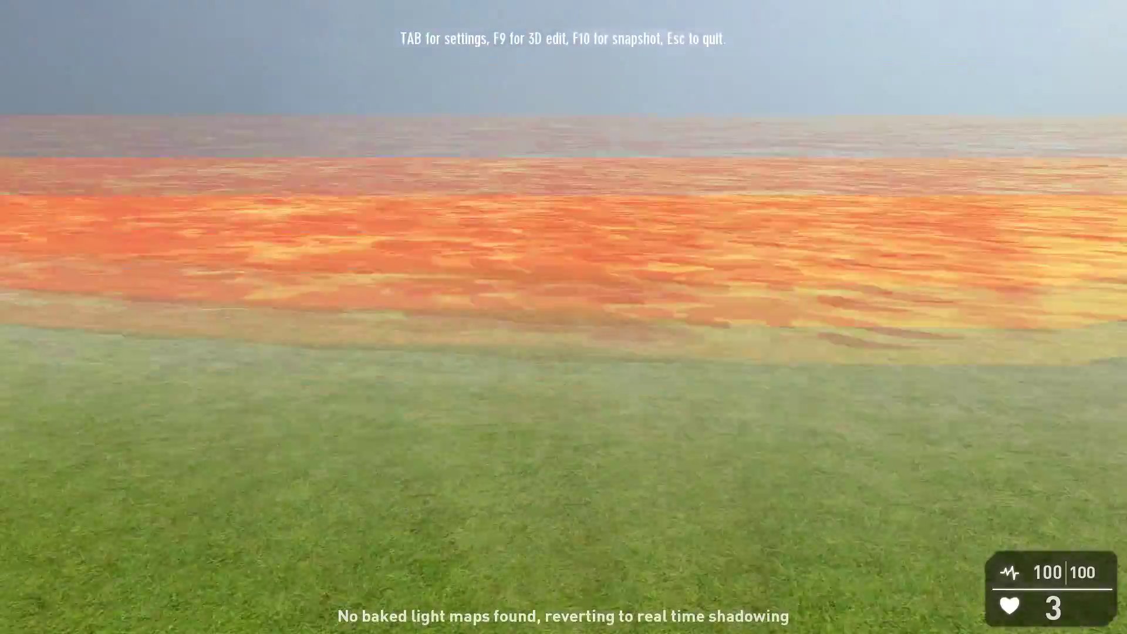
pyautogui.press('w')
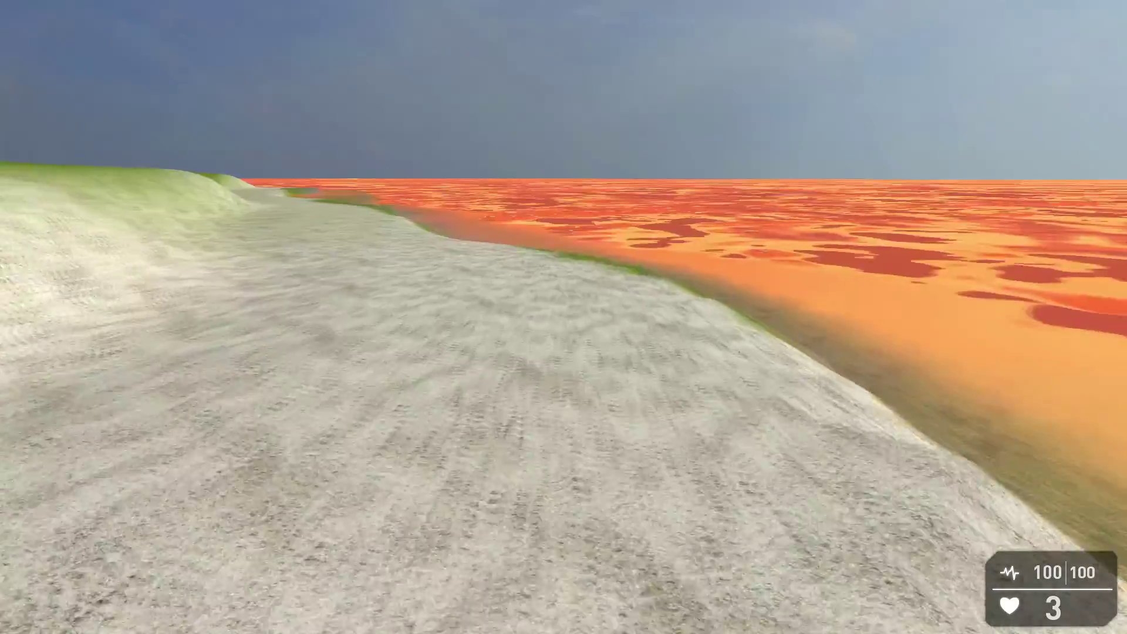
pyautogui.press('w')
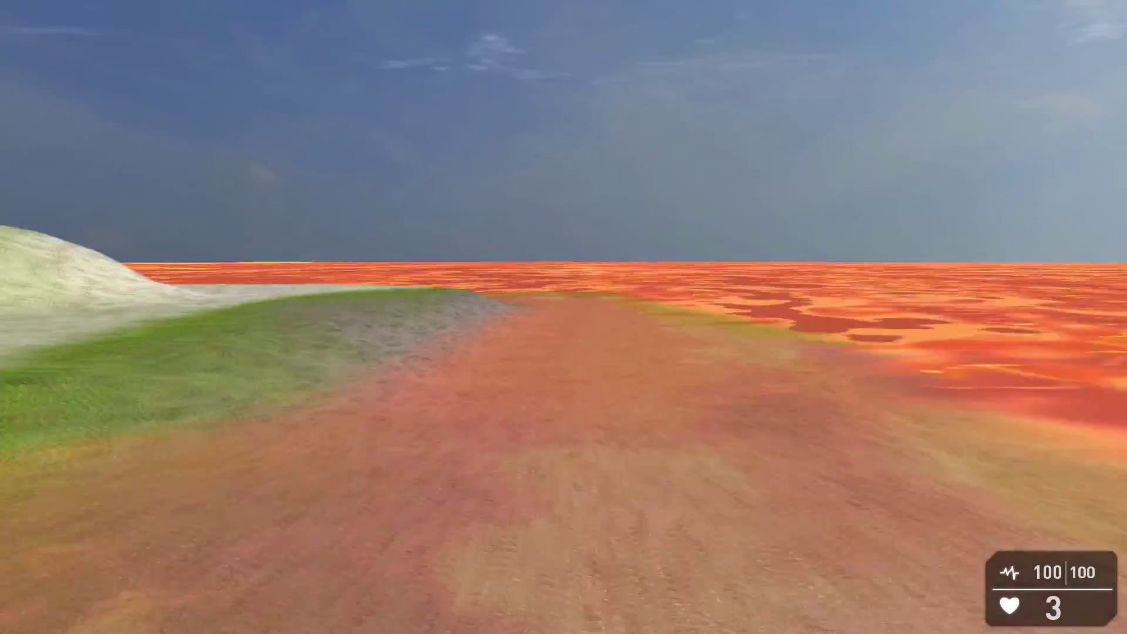
pyautogui.press('w')
pyautogui.press('w')
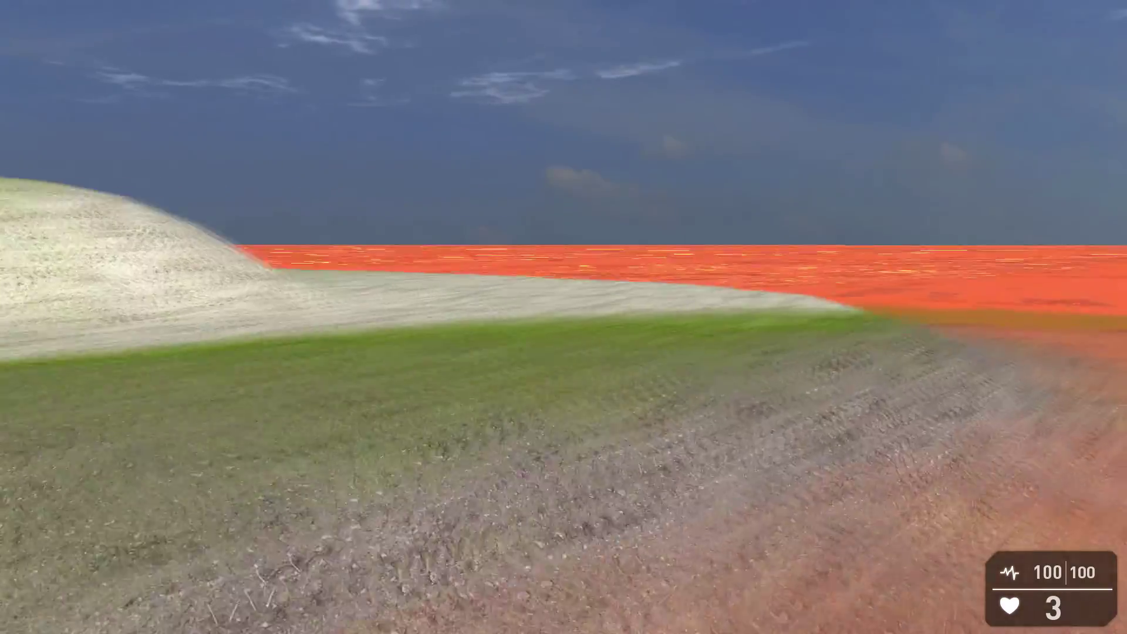
pyautogui.press('w')
pyautogui.press('w')
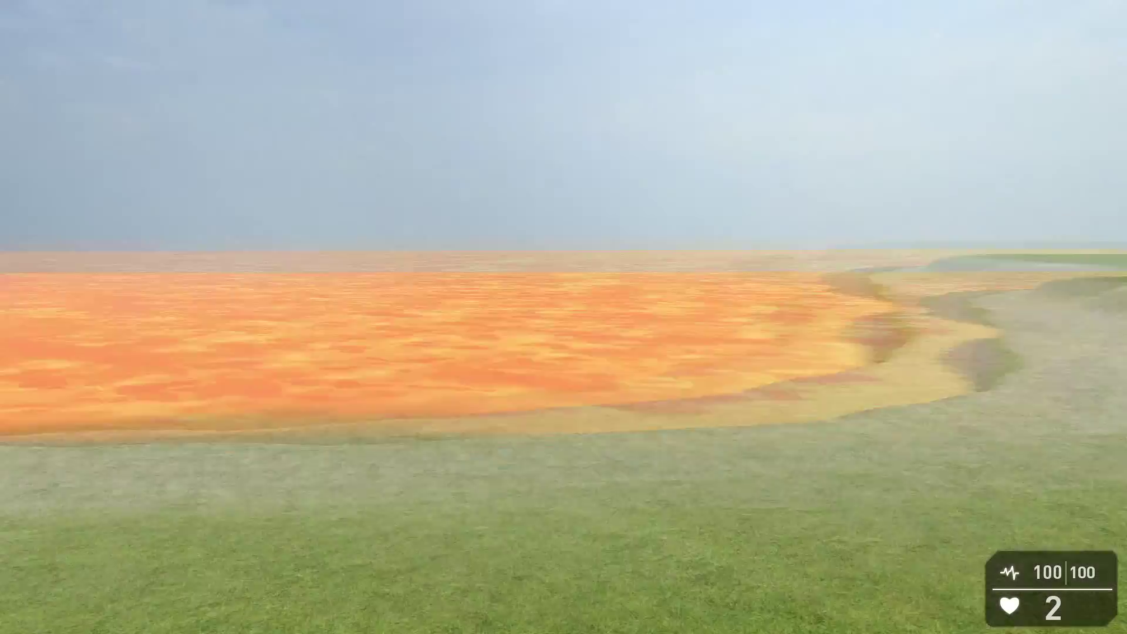
pyautogui.press('w')
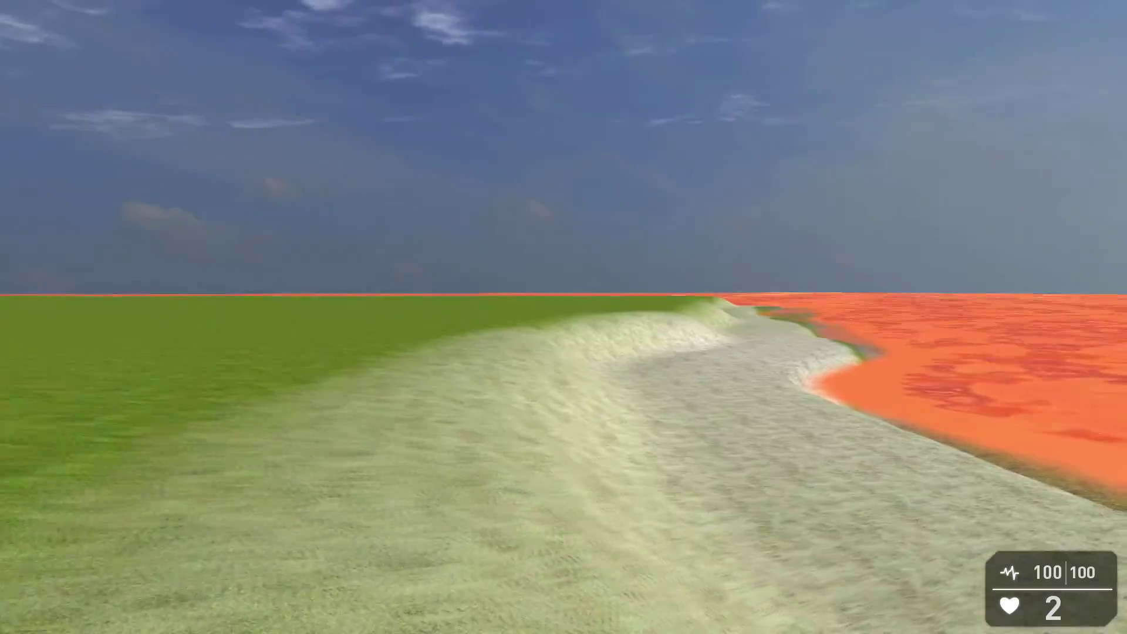
pyautogui.press('w')
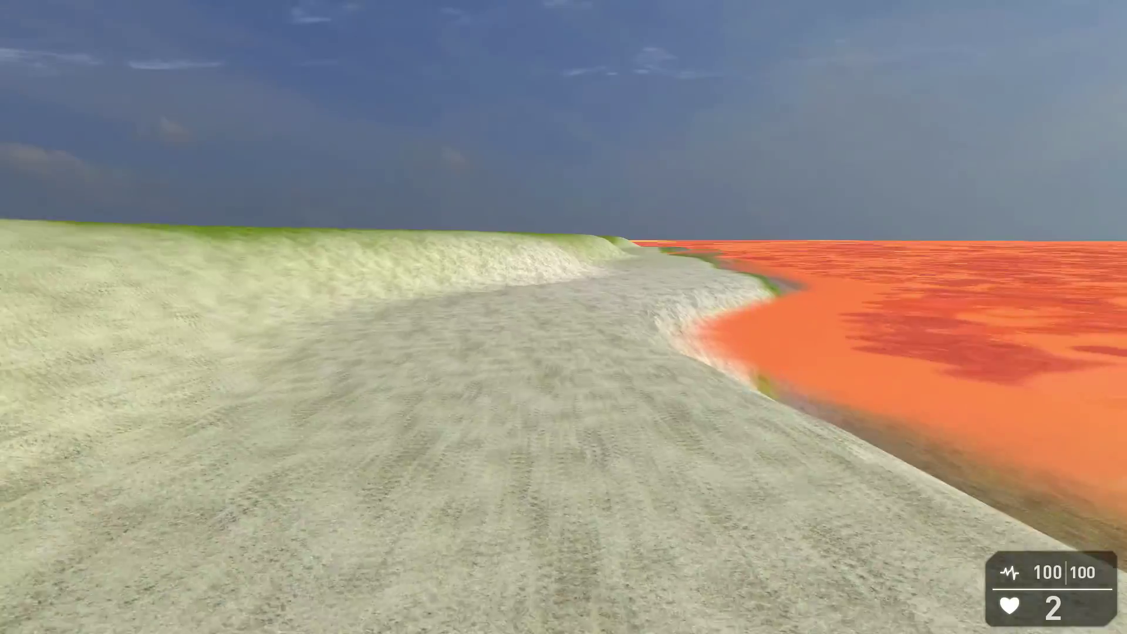
pyautogui.press('w')
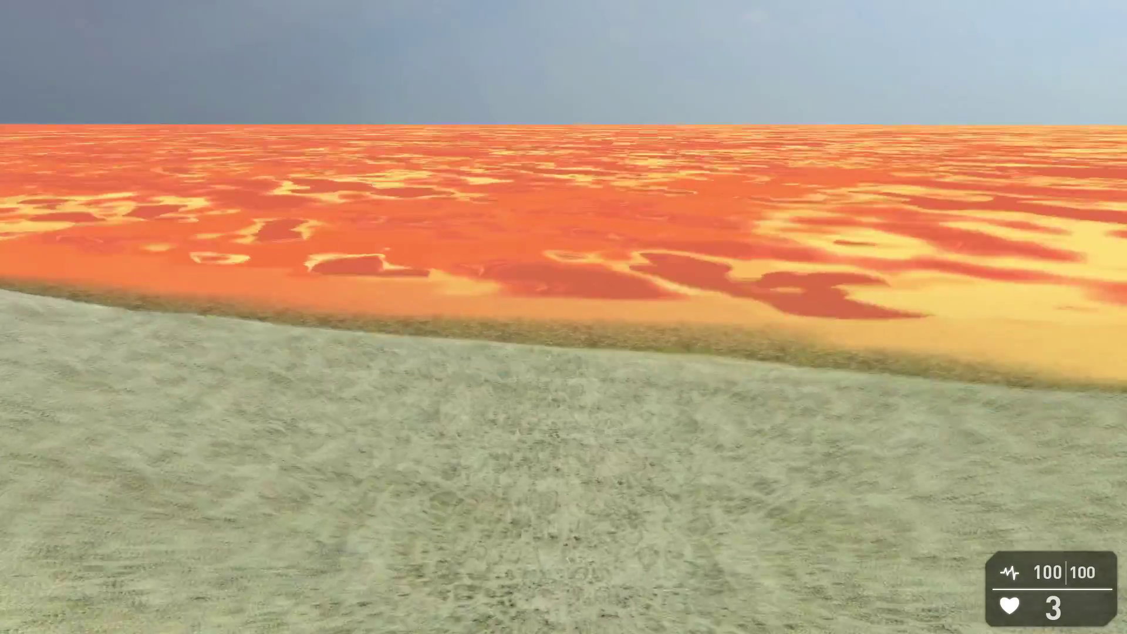
pyautogui.press('w')
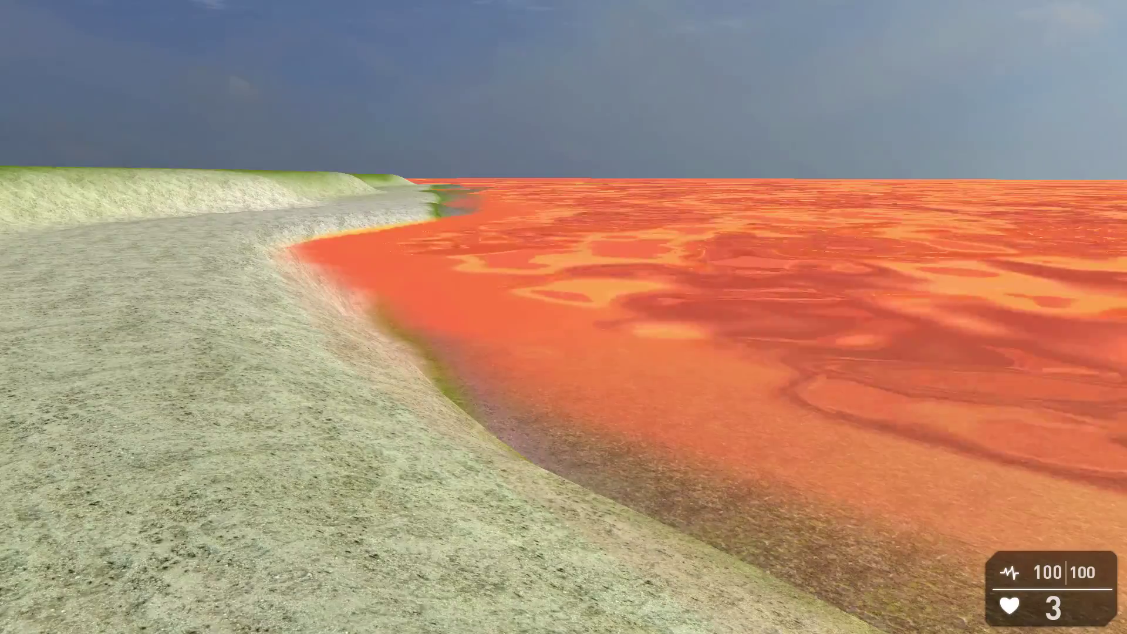
pyautogui.press('s')
pyautogui.press('s')
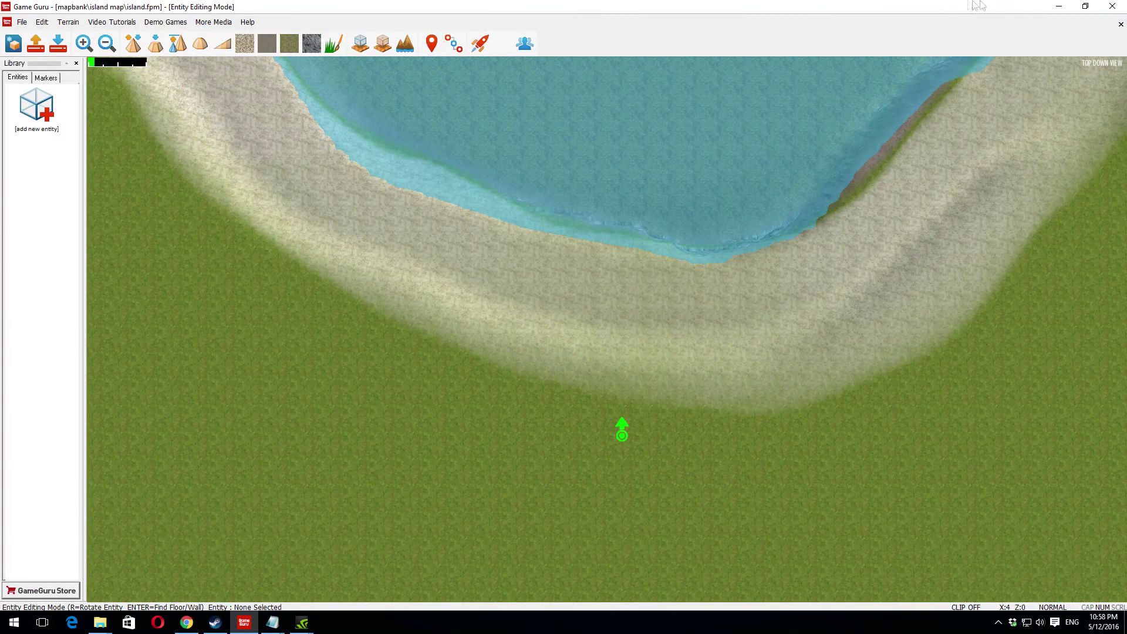
# - Switch back to Notepad and review the Speed1 to Speed3 lines and the whole tweaks block in the first water_basic file
pyautogui.click(1059, 6)
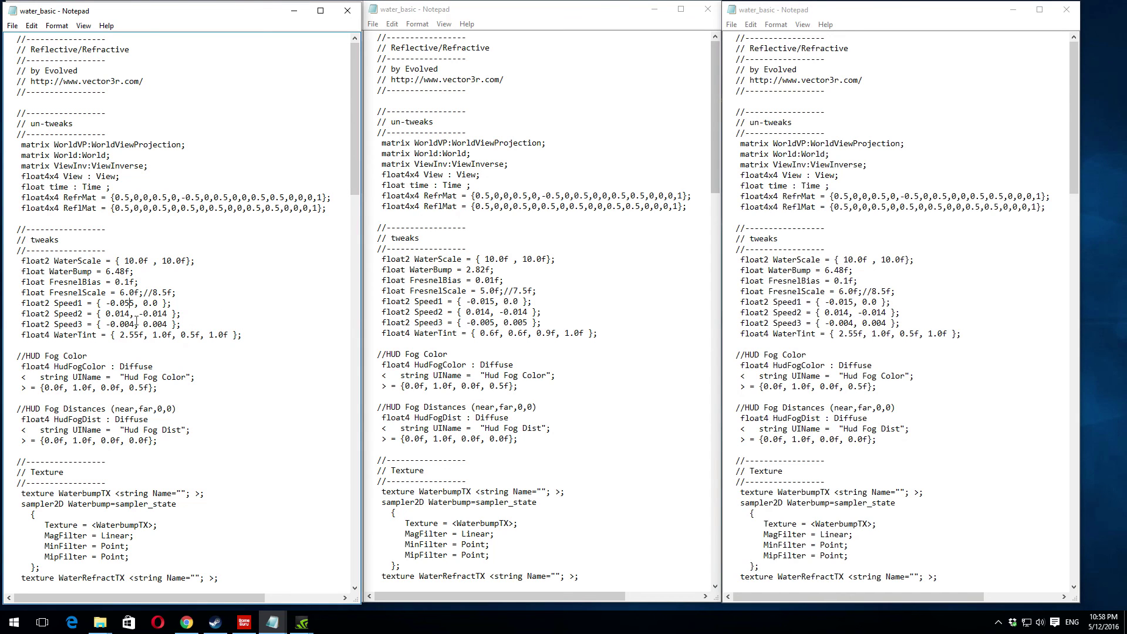
pyautogui.click(87, 314)
pyautogui.moveTo(245, 335); pyautogui.dragTo(18, 262)
pyautogui.click(183, 261)
pyautogui.click(256, 339)
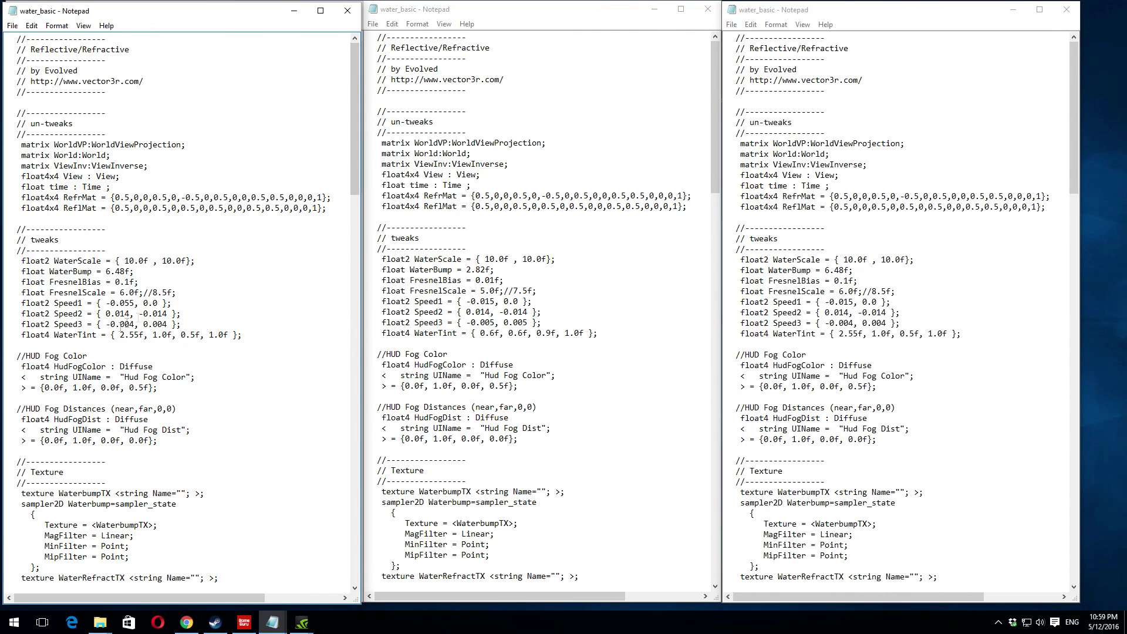
pyautogui.click(257, 338)
# - Switch to Game Guru and look over the island's bay and player start marker in the top-down view
pyautogui.click(244, 623)
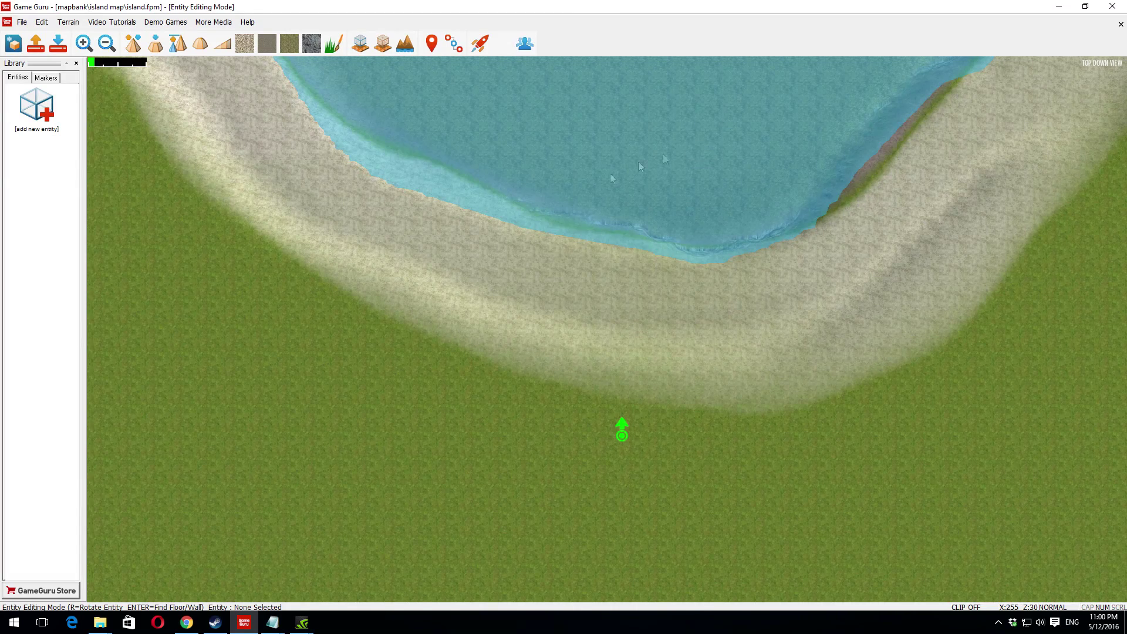
pyautogui.scroll(5, 624, 252)
pyautogui.scroll(-4, 620, 262)
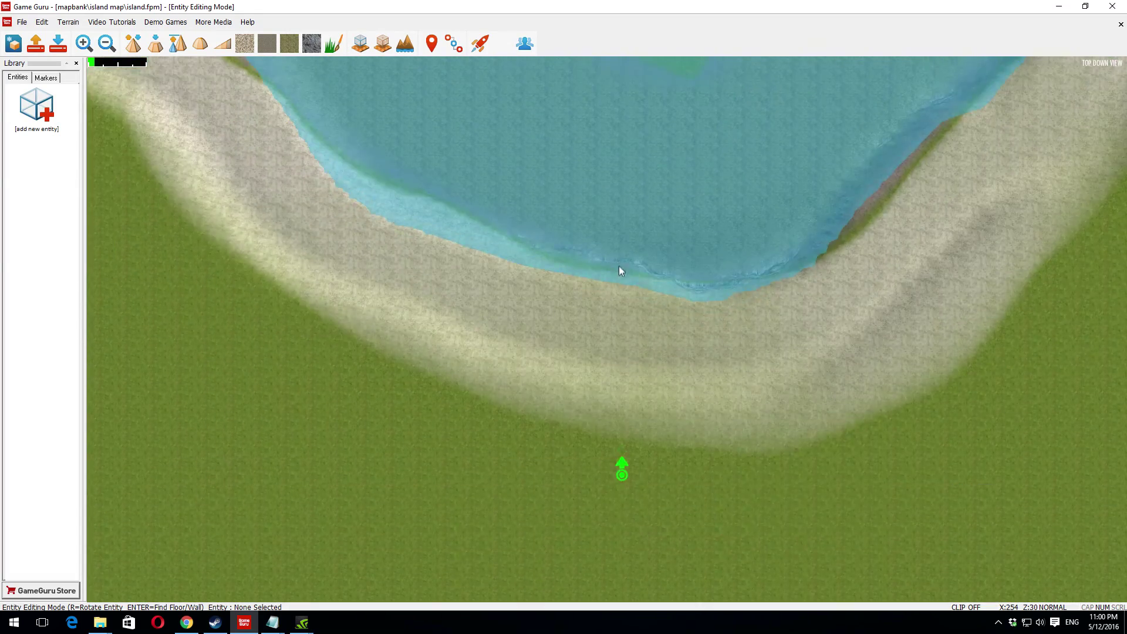
pyautogui.press('w')
pyautogui.press('d')
pyautogui.press('a')
pyautogui.press('s')
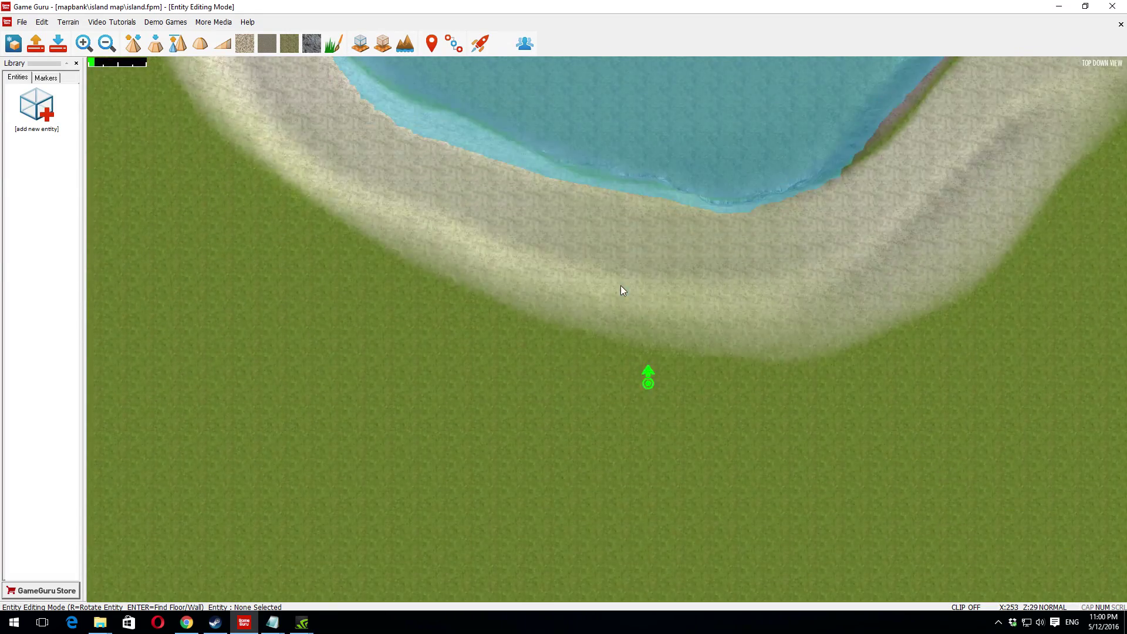
pyautogui.press('d')
pyautogui.press('w')
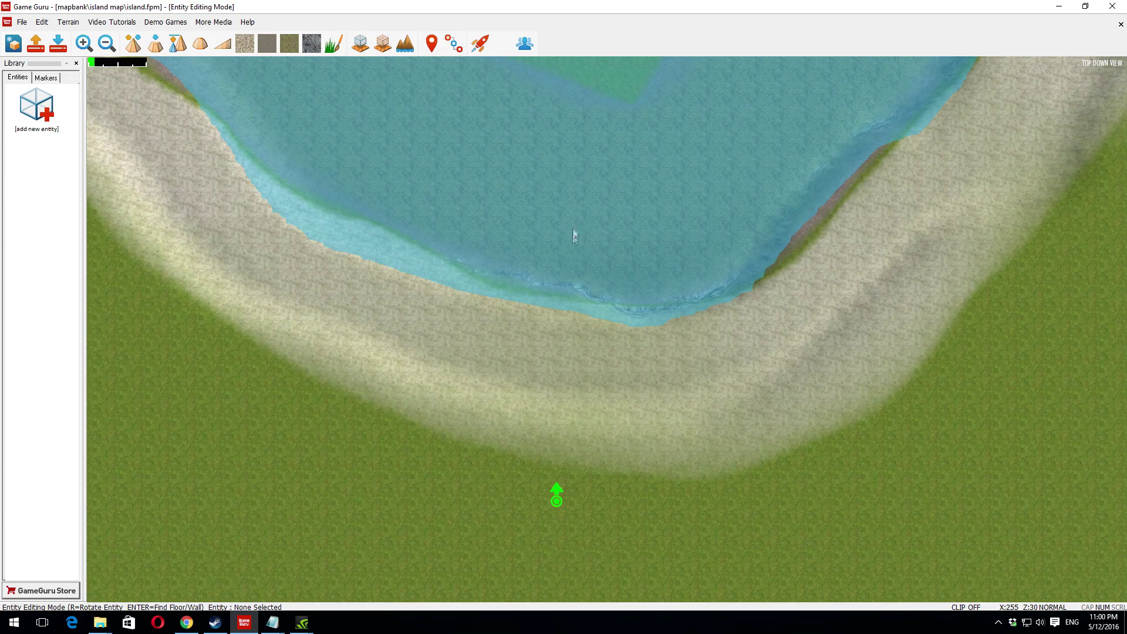
pyautogui.press('s')
pyautogui.press('a')
pyautogui.press('w')
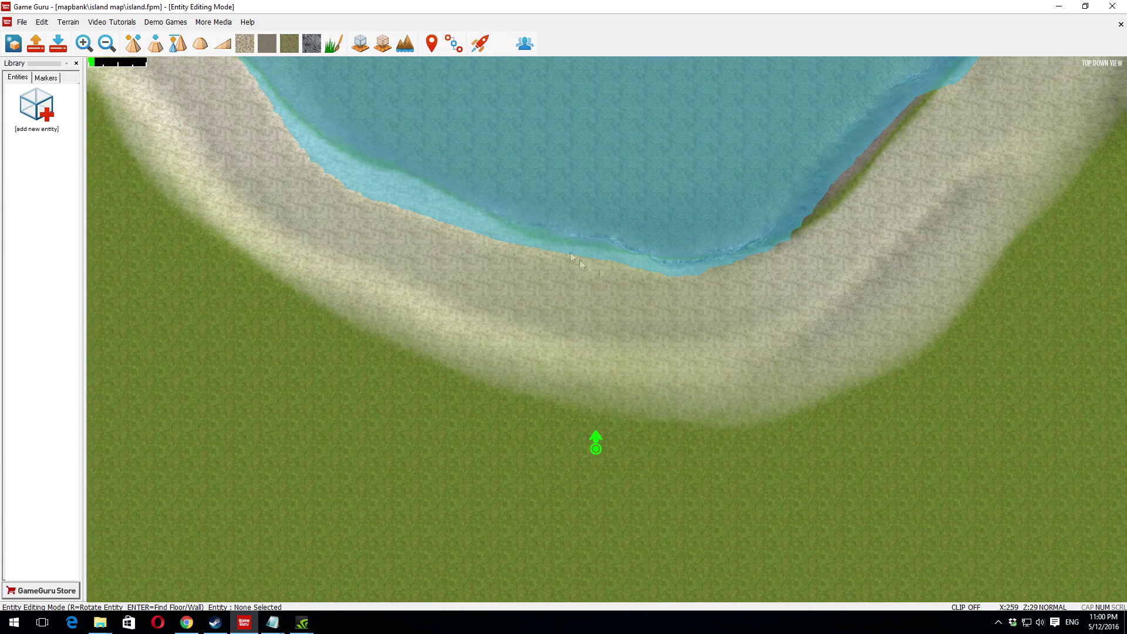